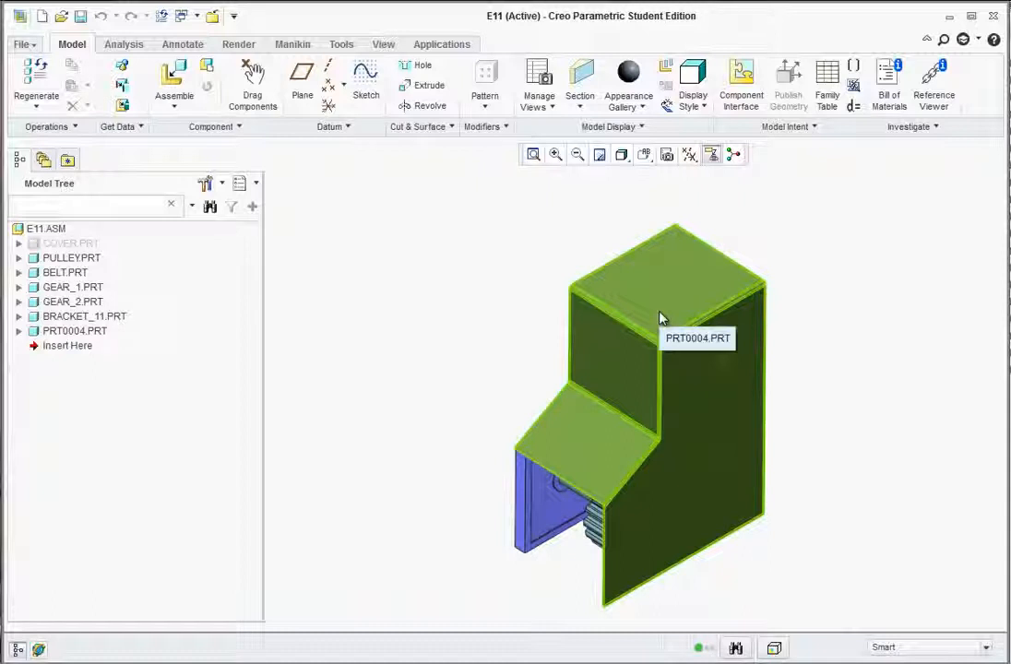
Hide PRT0004.PRT to reveal the bracket, pulley, belt and gears beneath it.
click(654, 315)
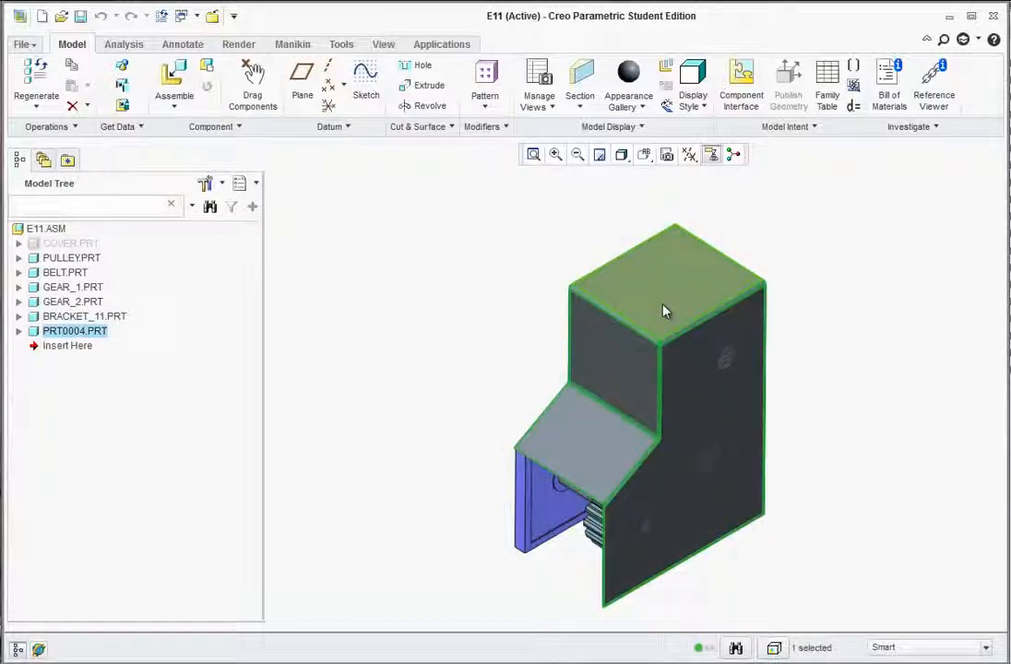
right_click(665, 311)
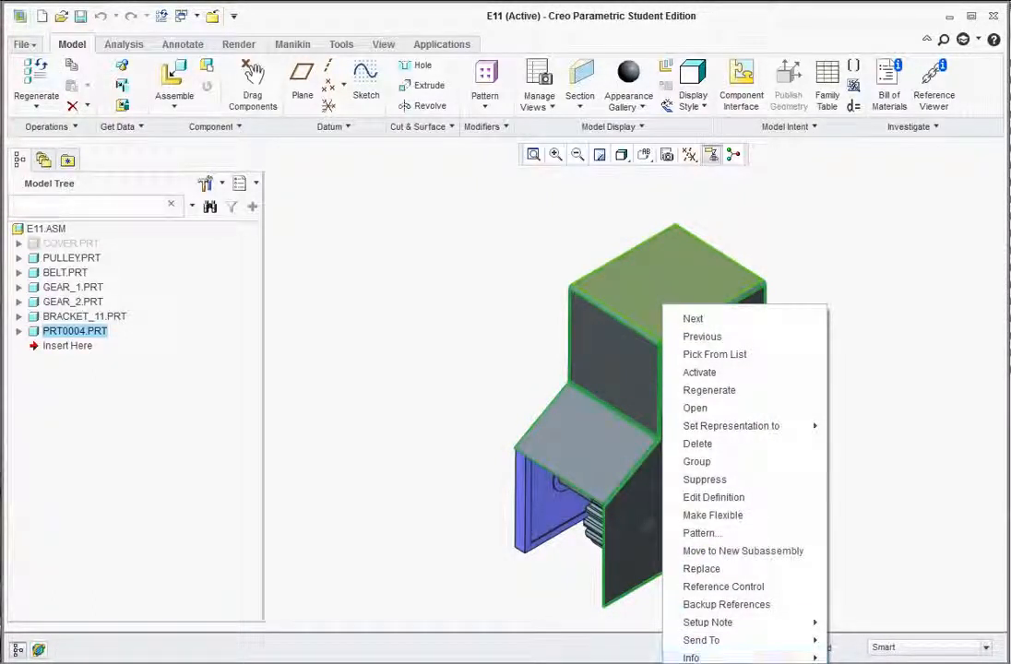
click(716, 623)
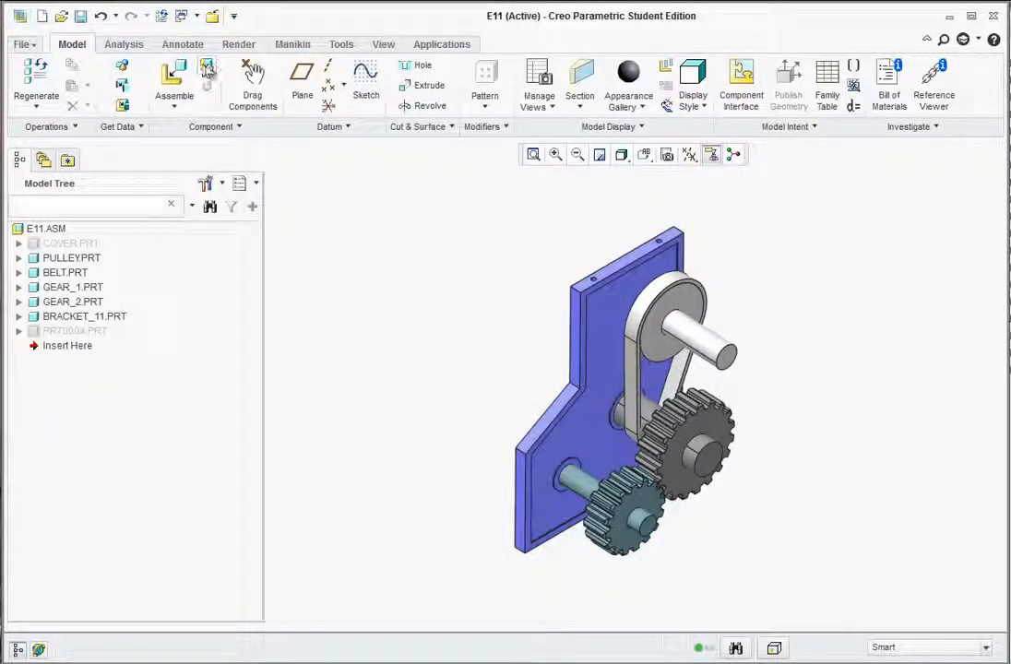
Create a new sheetmetal component in the assembly named E11_COVER.
click(207, 72)
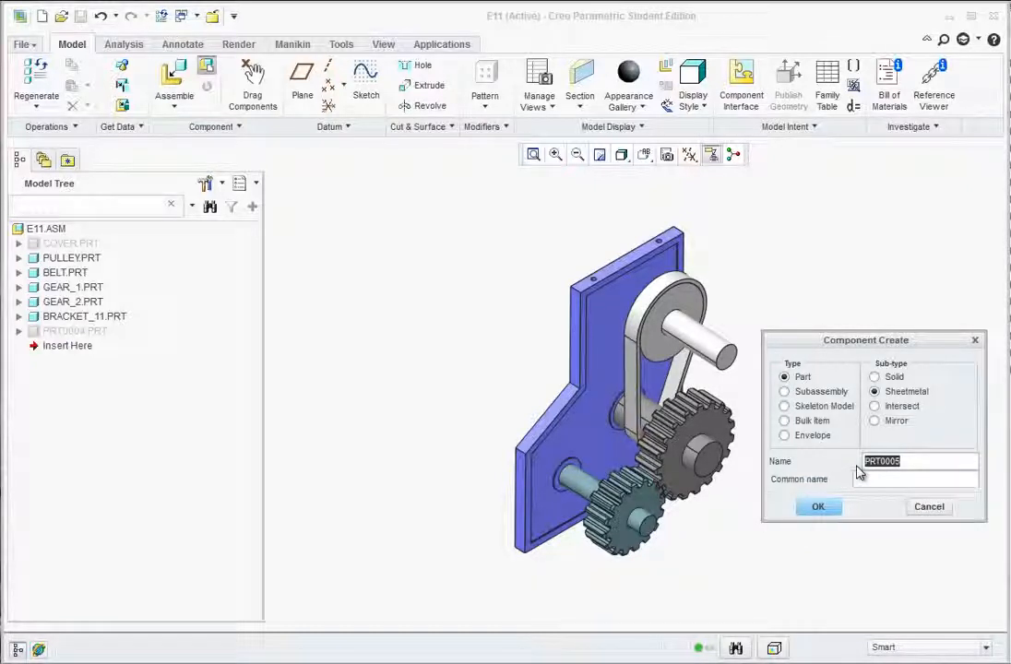
text(E11_COVER)
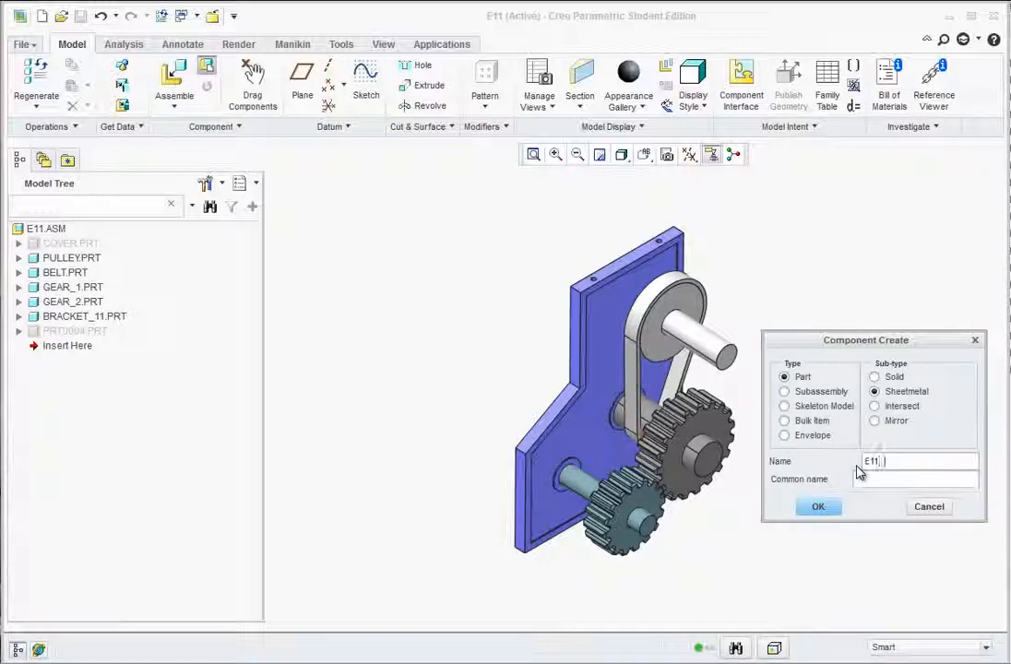
click(818, 507)
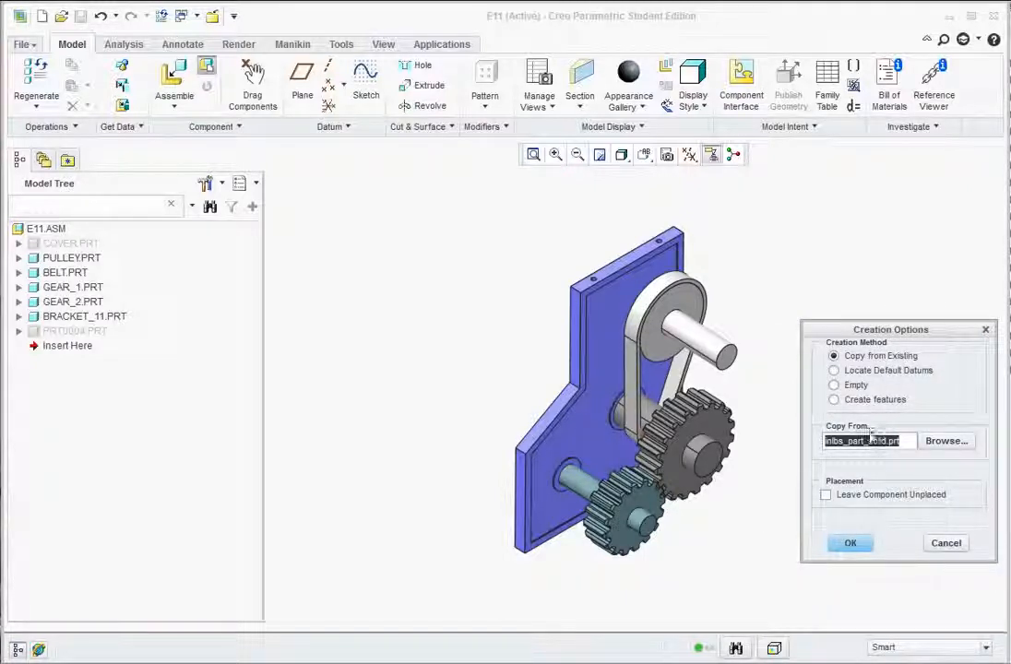
Copy E11_COVER from the default template and place it with a Default constraint.
click(850, 545)
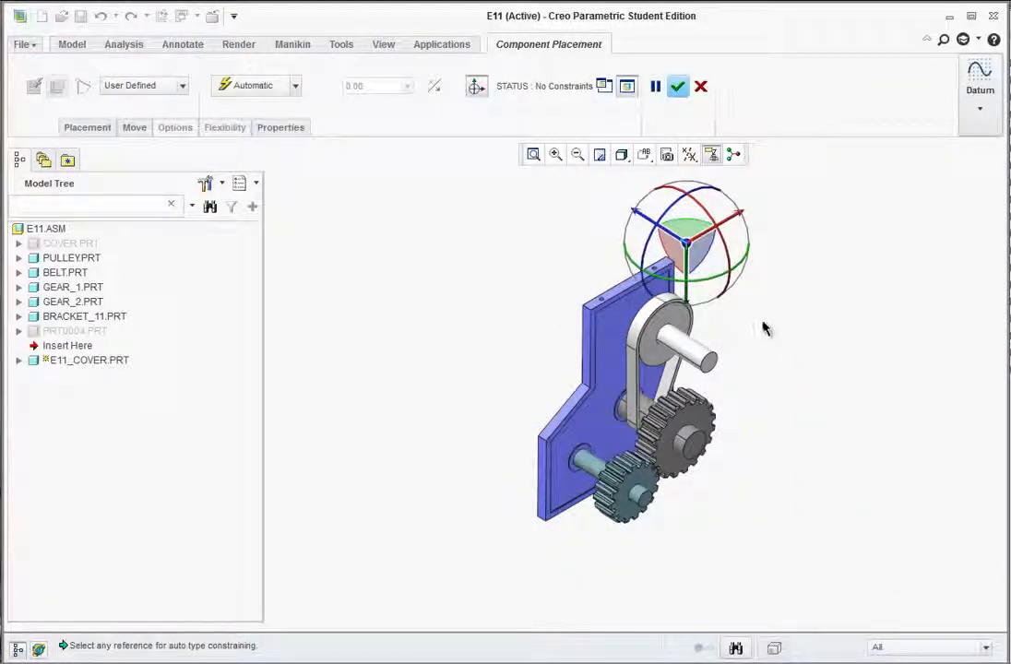
click(295, 86)
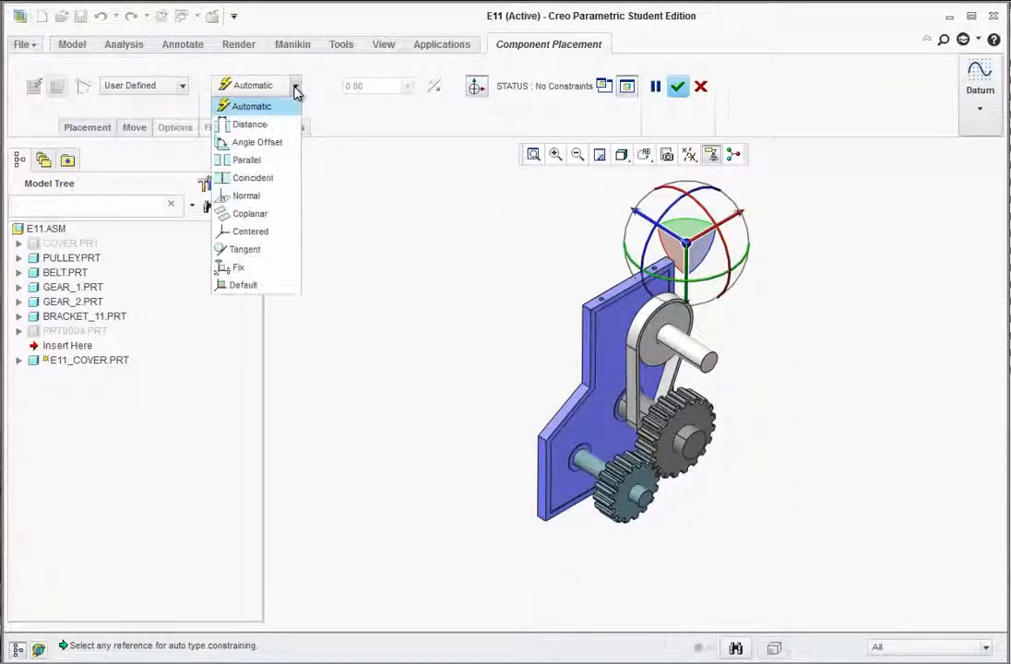
click(240, 286)
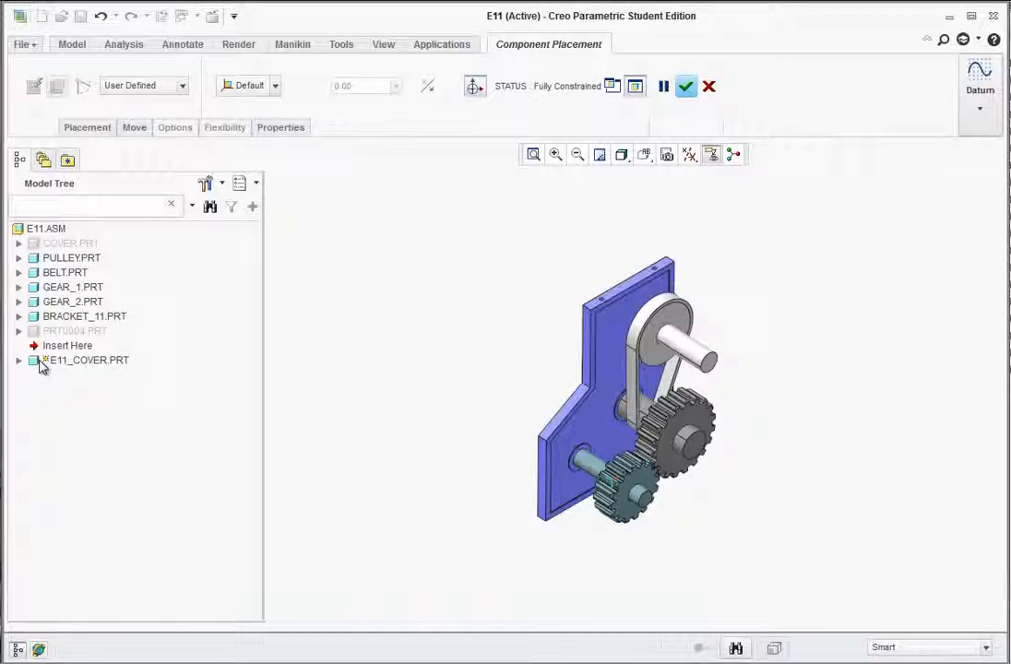
click(686, 87)
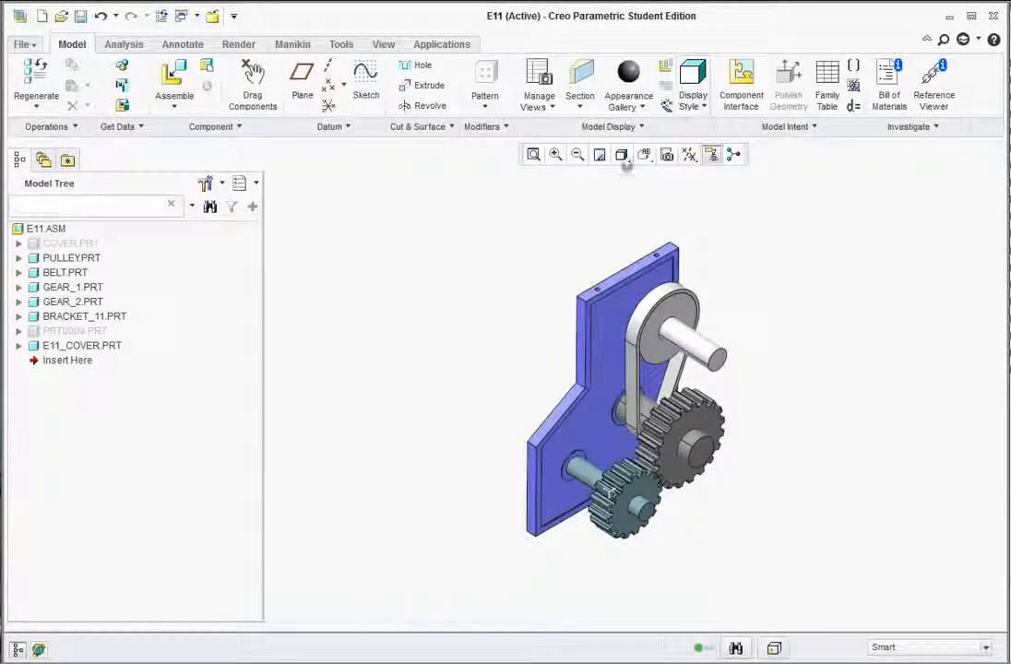
Activate E11_COVER and start a sketch on GEAR_2's Surf:F2 face.
right_click(53, 349)
click(85, 360)
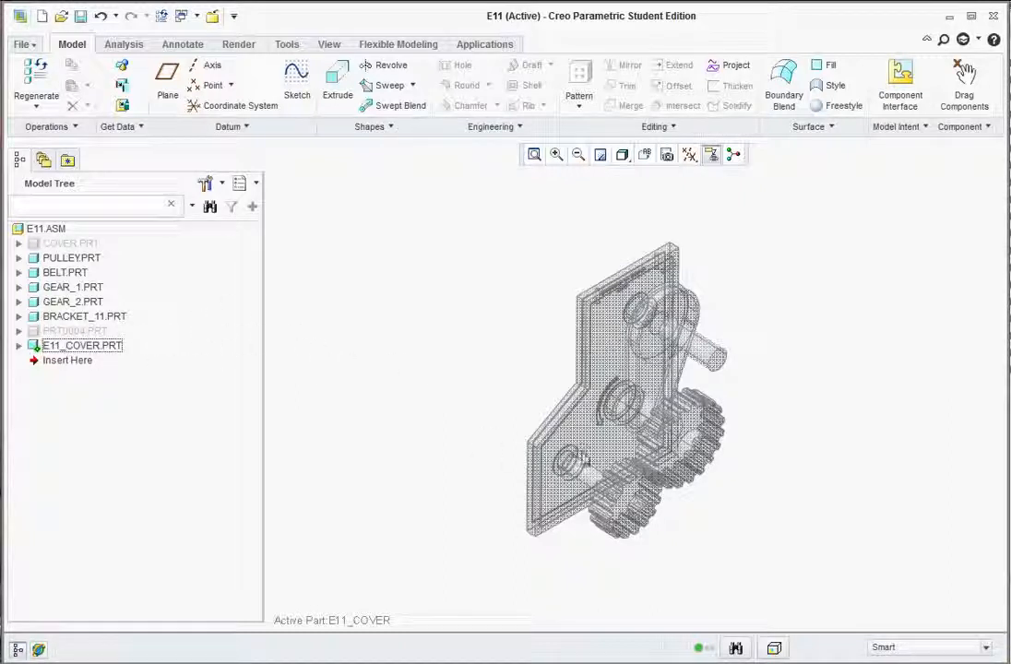
middle_drag(735, 485, 583, 273)
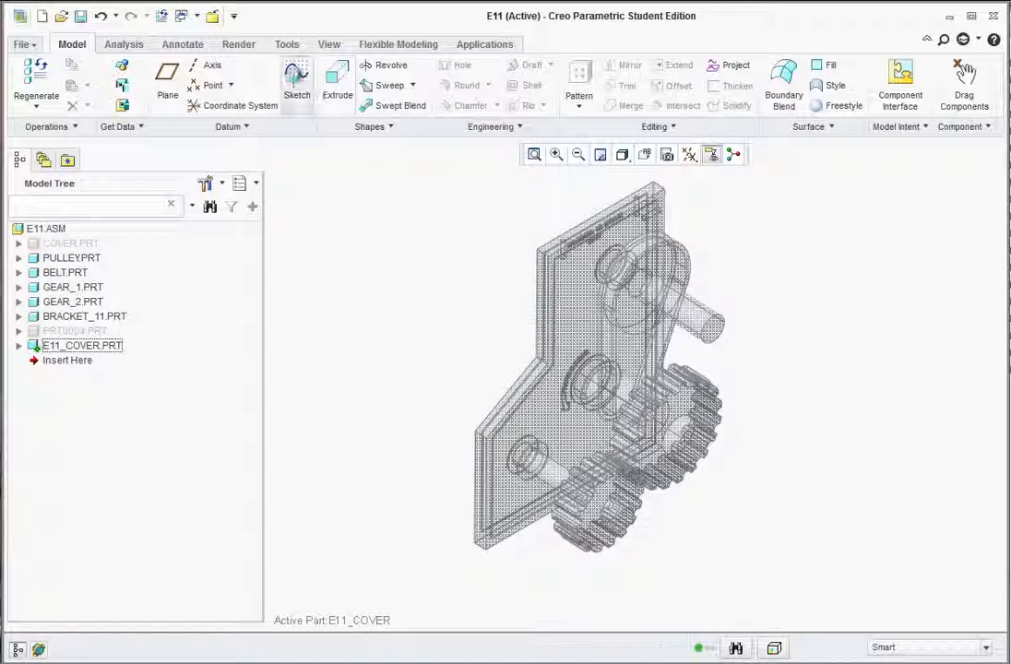
click(296, 81)
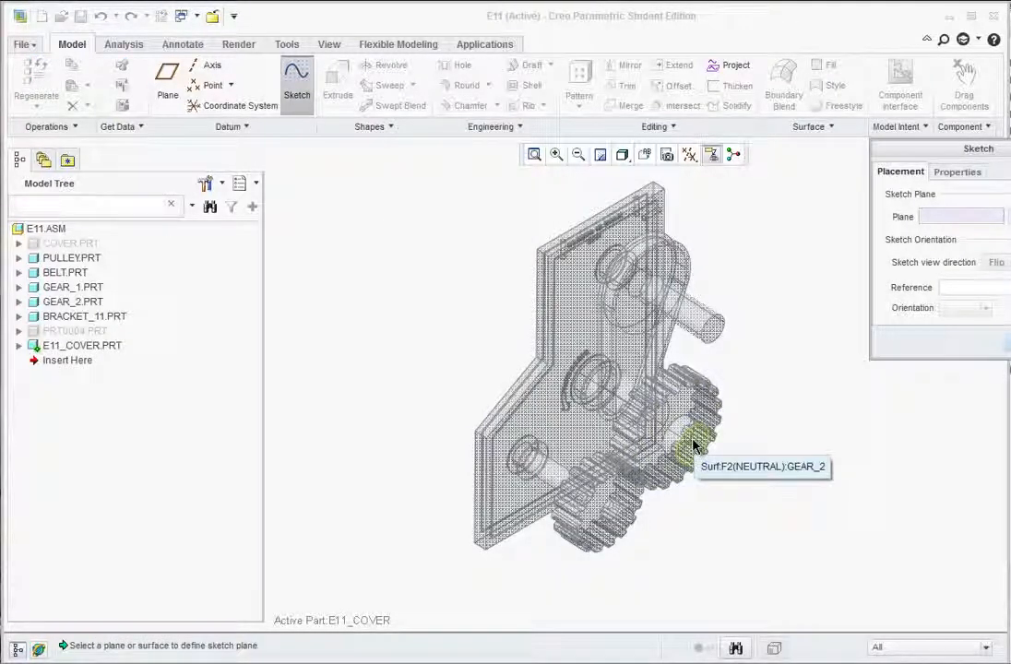
click(694, 447)
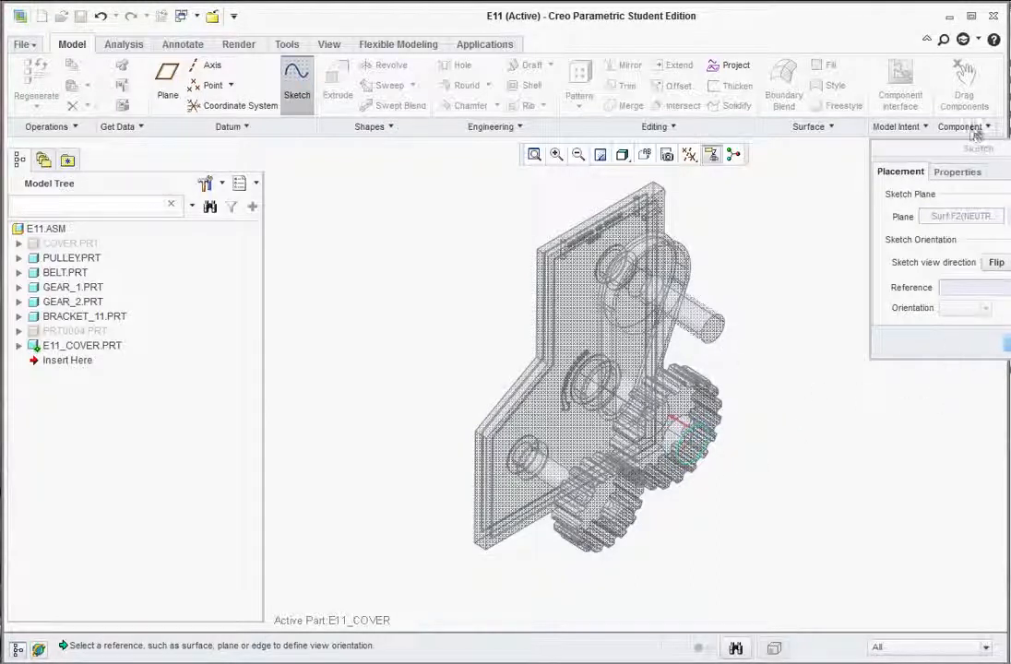
drag(976, 146, 873, 146)
click(913, 338)
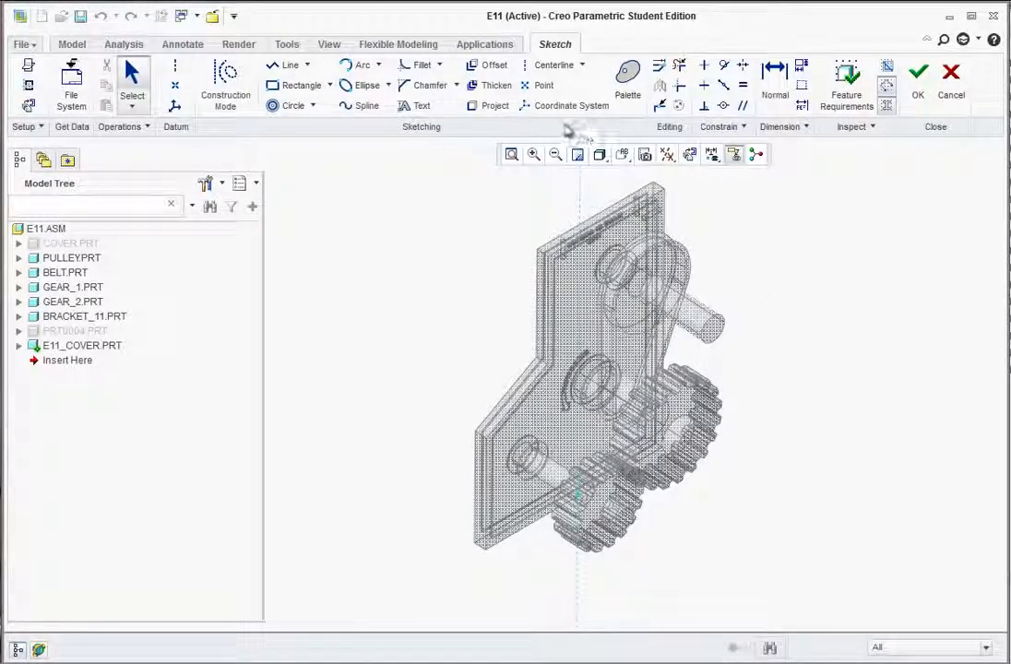
Pick the bracket's right and top edges as an offset chain.
click(489, 66)
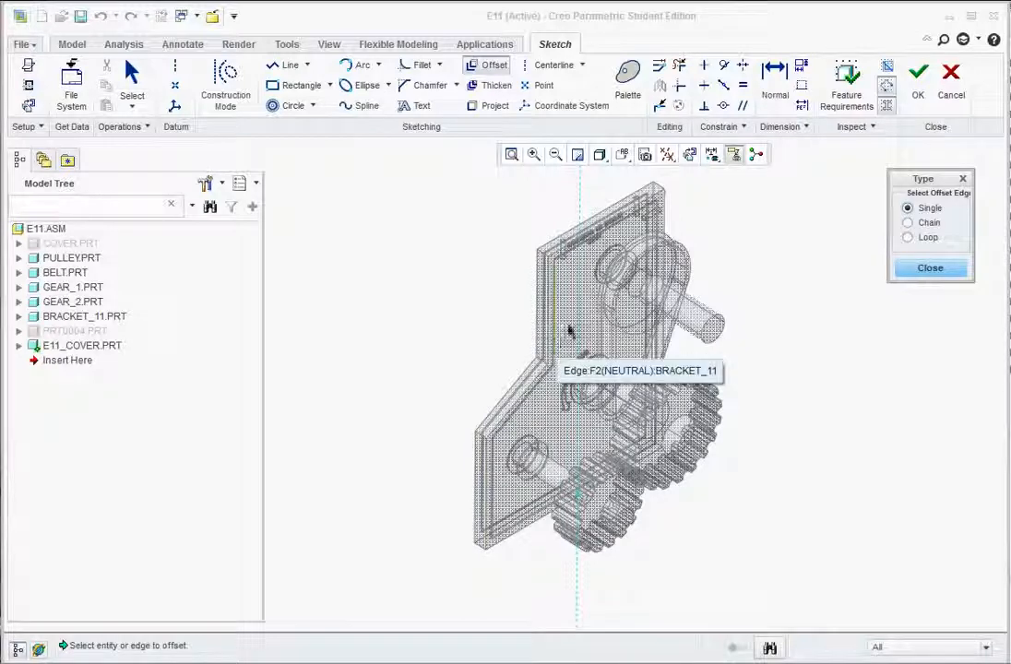
click(910, 224)
scroll(661, 208, down, 5)
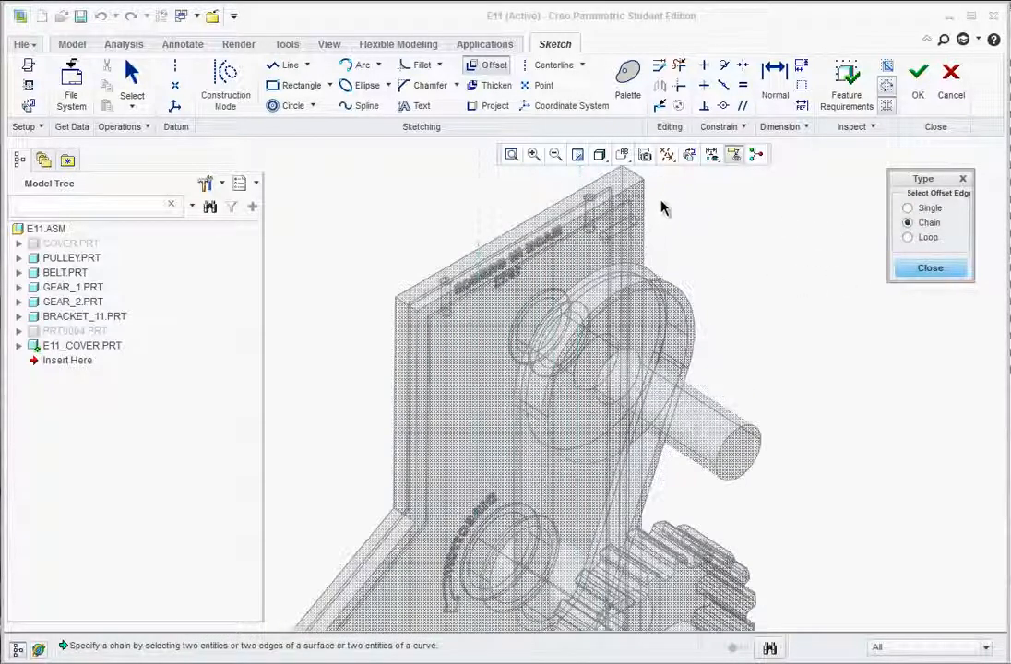
click(634, 201)
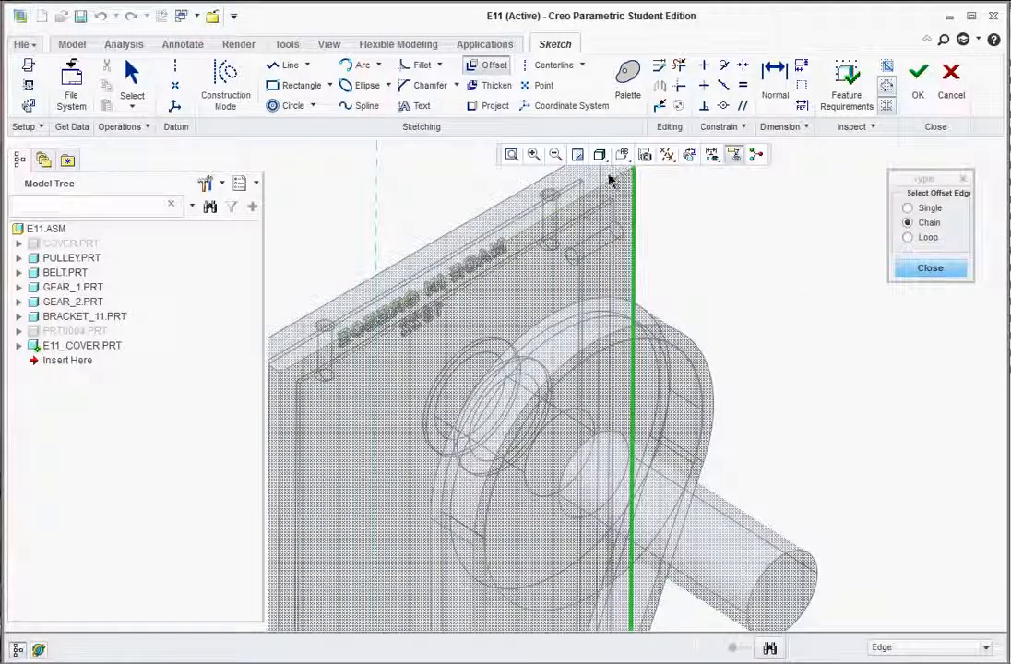
click(610, 182)
scroll(661, 260, up, 5)
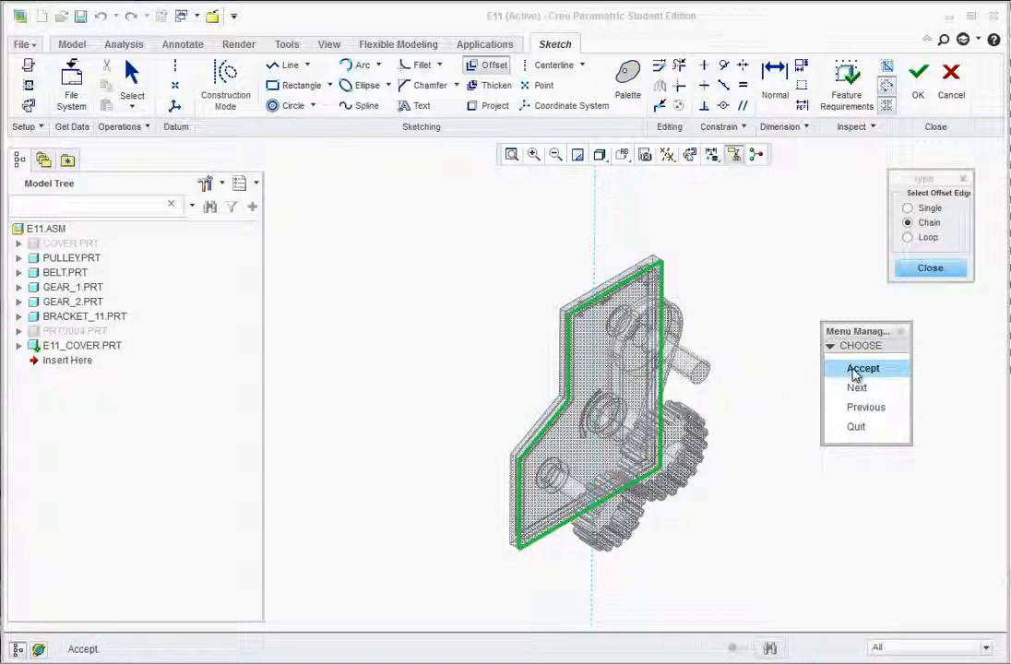
click(855, 371)
Close the chain into a loop offset 0.06 and finish the sketch.
click(308, 404)
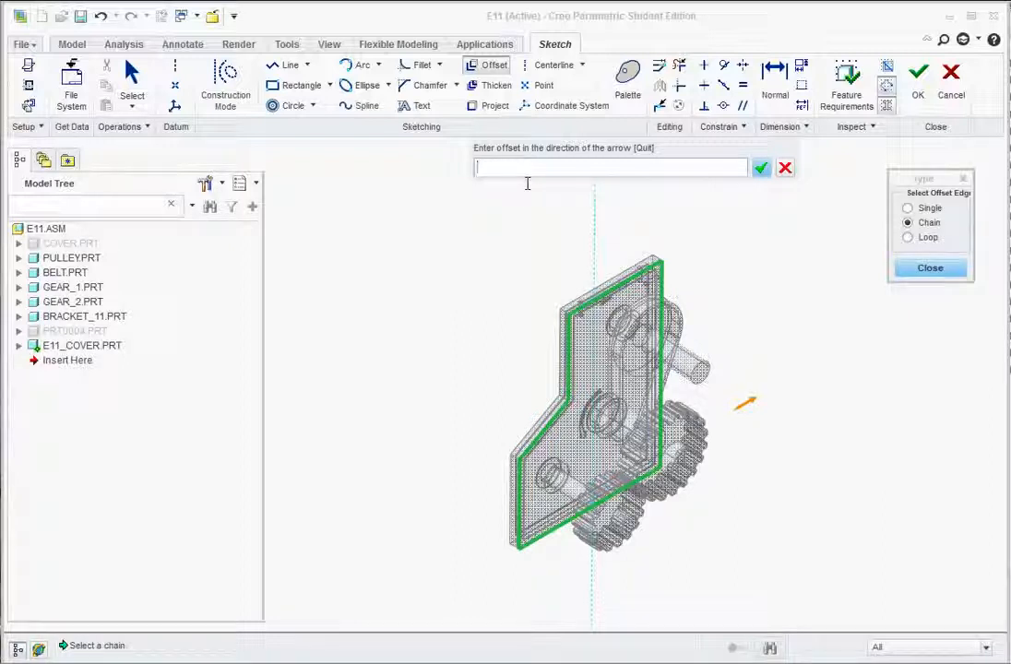
text(062)
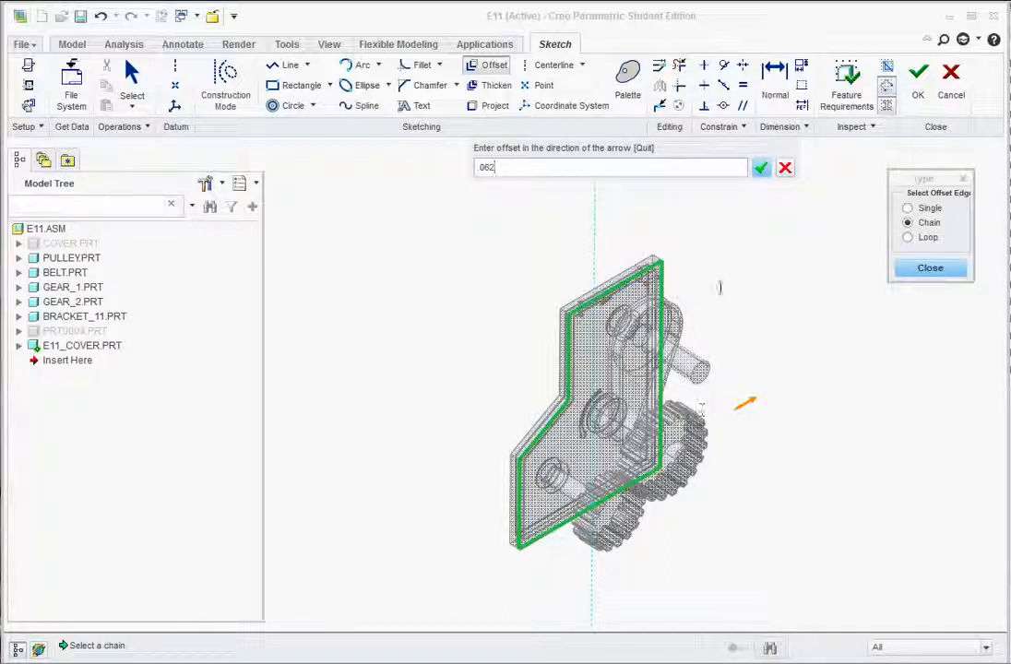
click(762, 170)
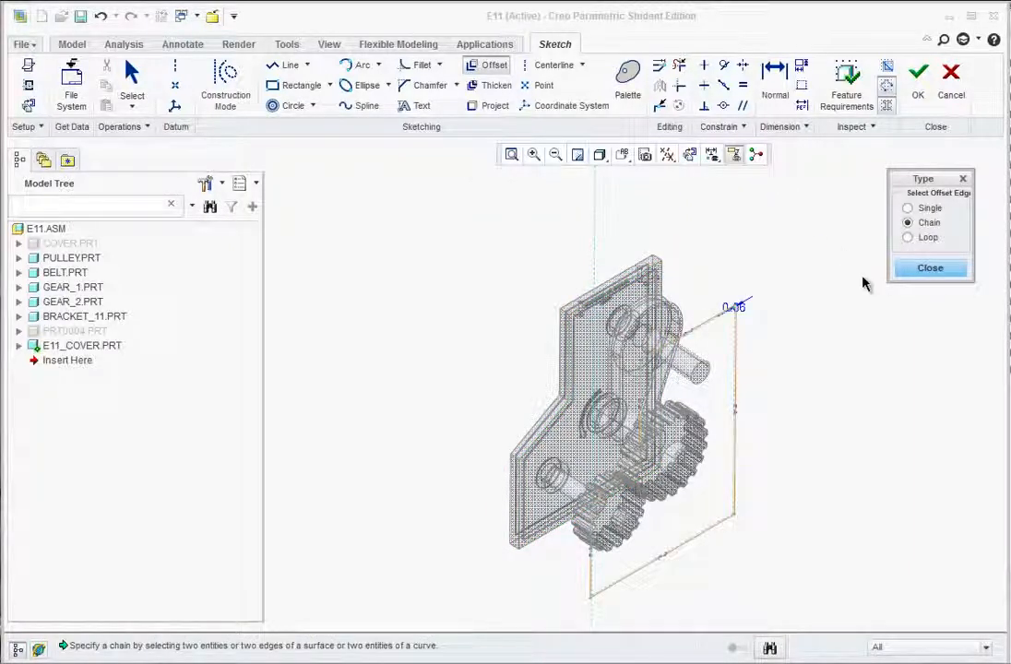
click(928, 272)
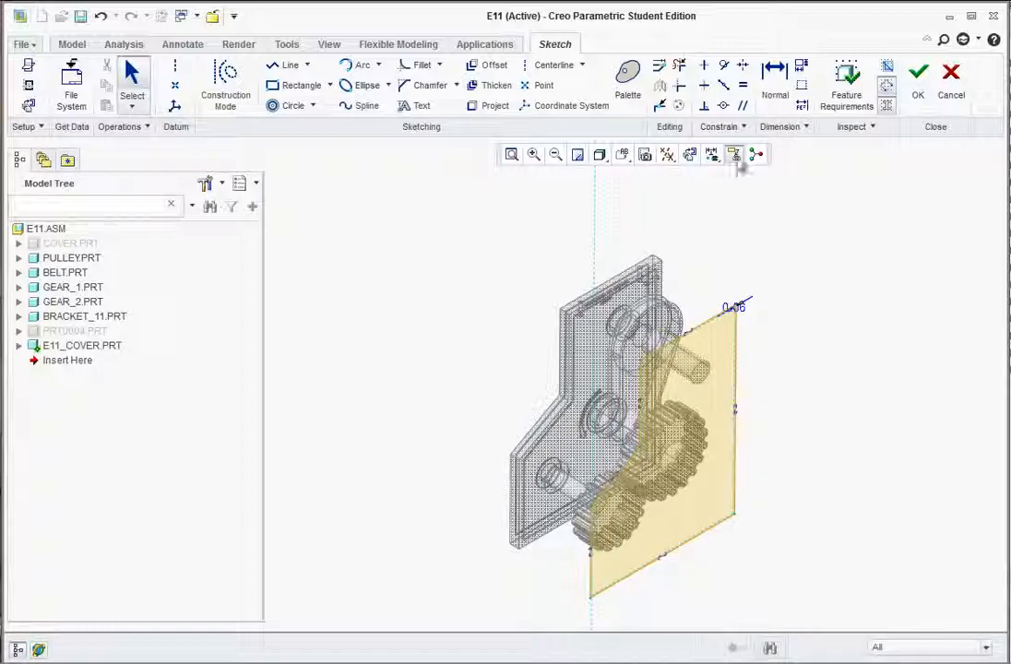
click(915, 85)
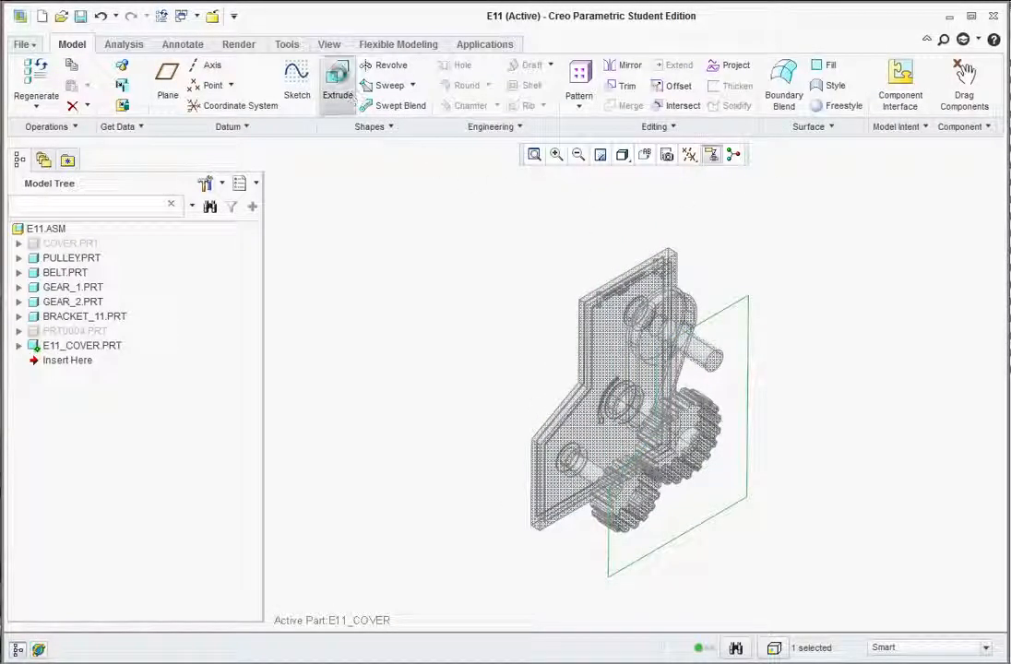
Extrude the sketch To Selected, ending at the bracket's corner vertex.
click(338, 85)
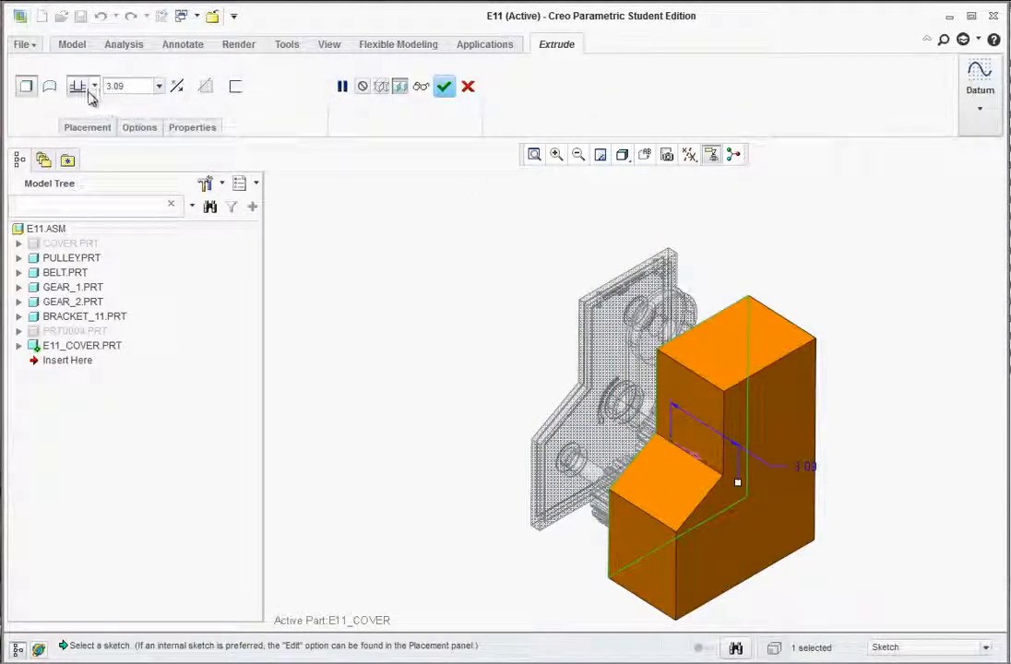
click(92, 88)
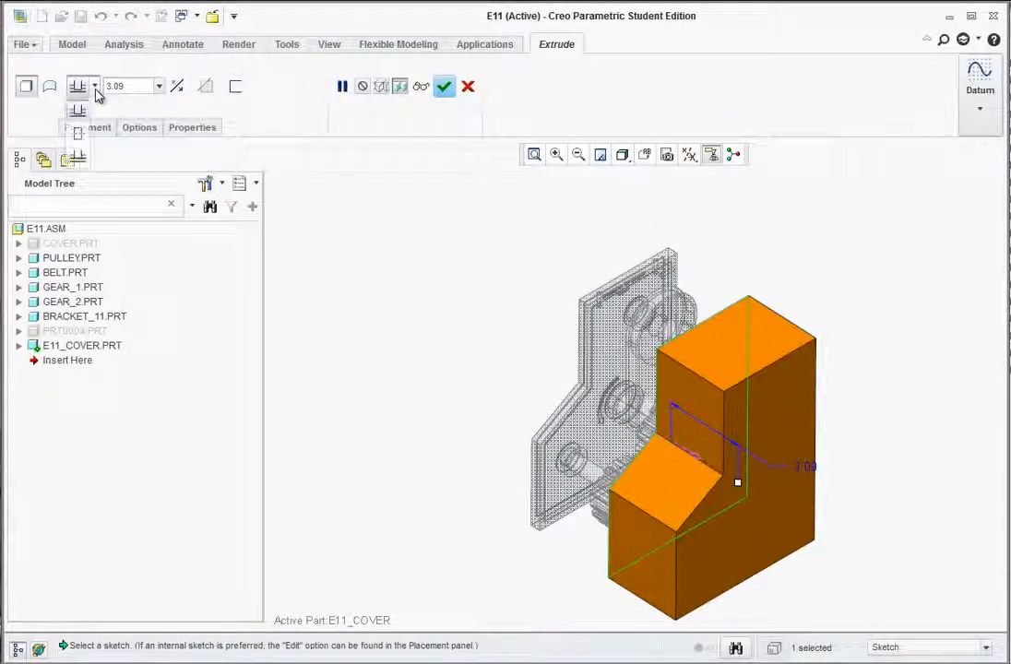
click(79, 162)
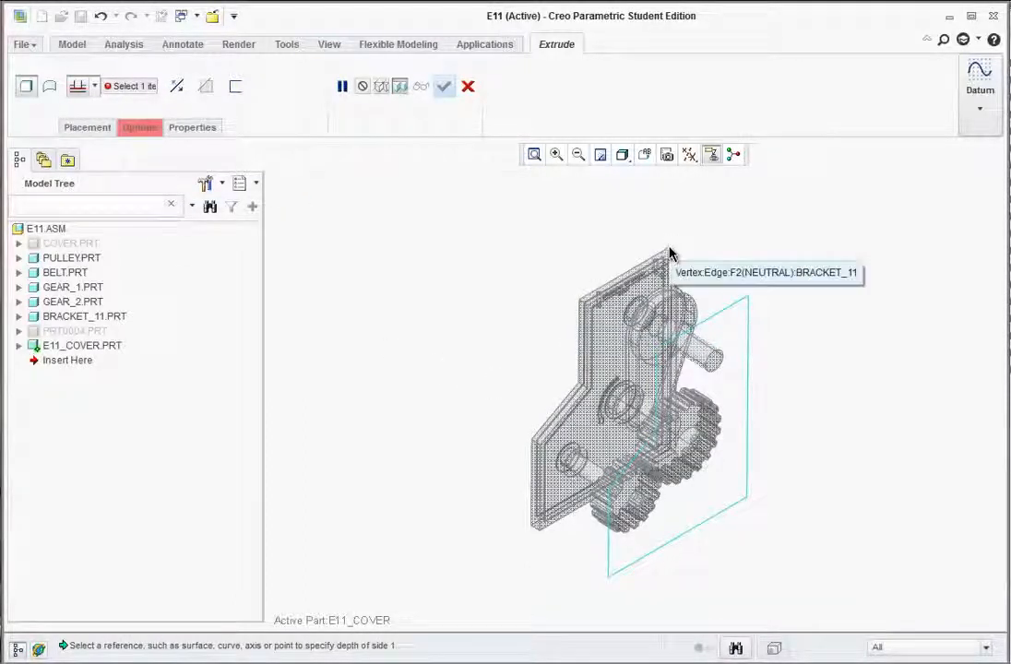
scroll(672, 251, down, 5)
scroll(676, 251, down, 2)
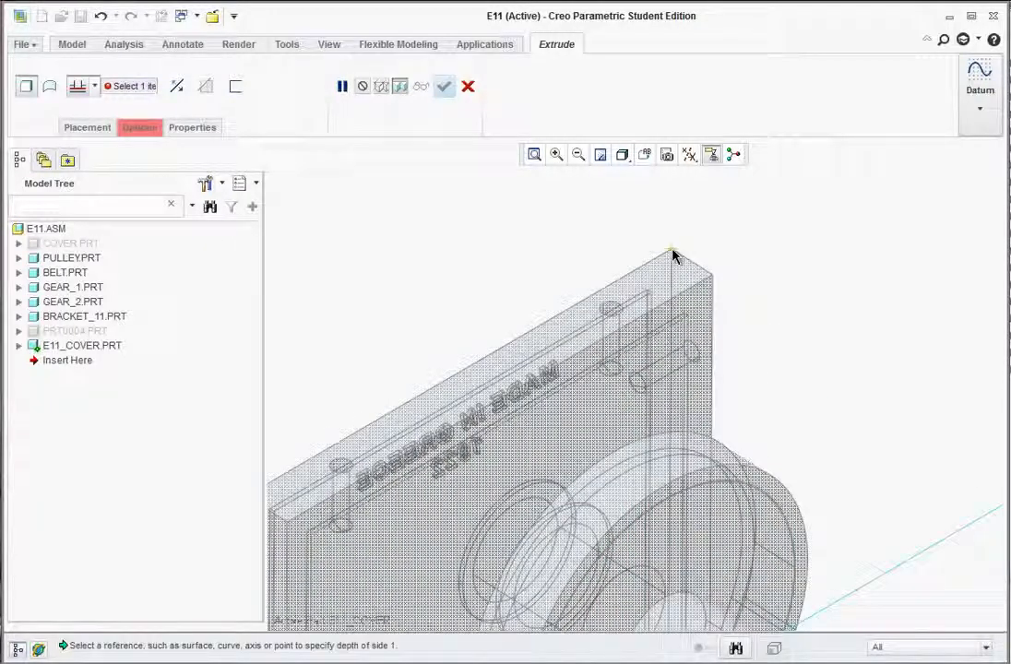
click(674, 256)
scroll(701, 276, up, 6)
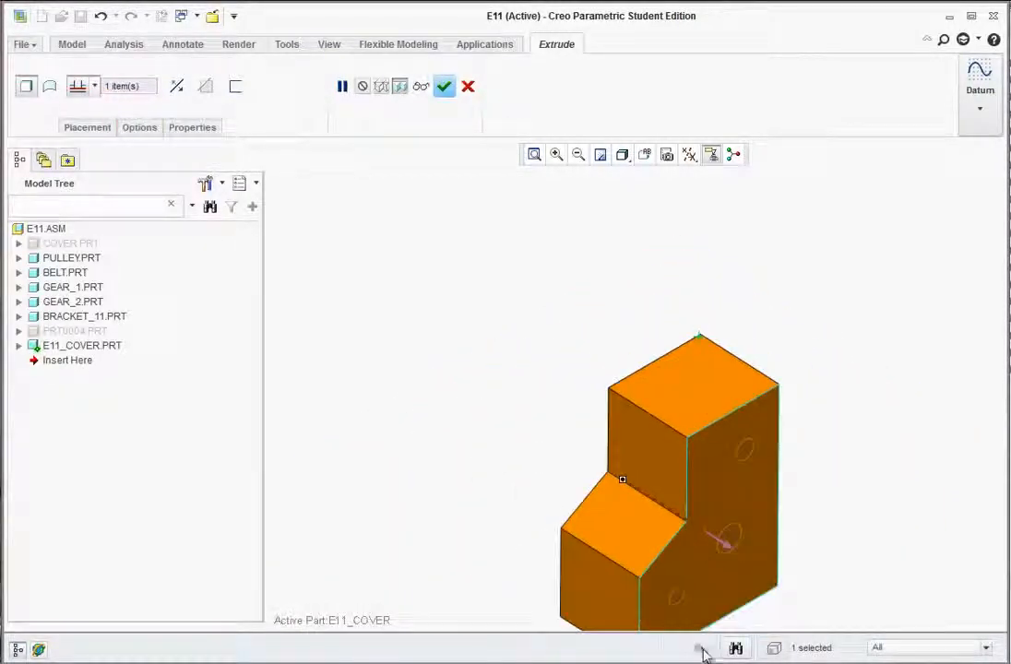
scroll(713, 569, up, 2)
scroll(719, 562, down, 2)
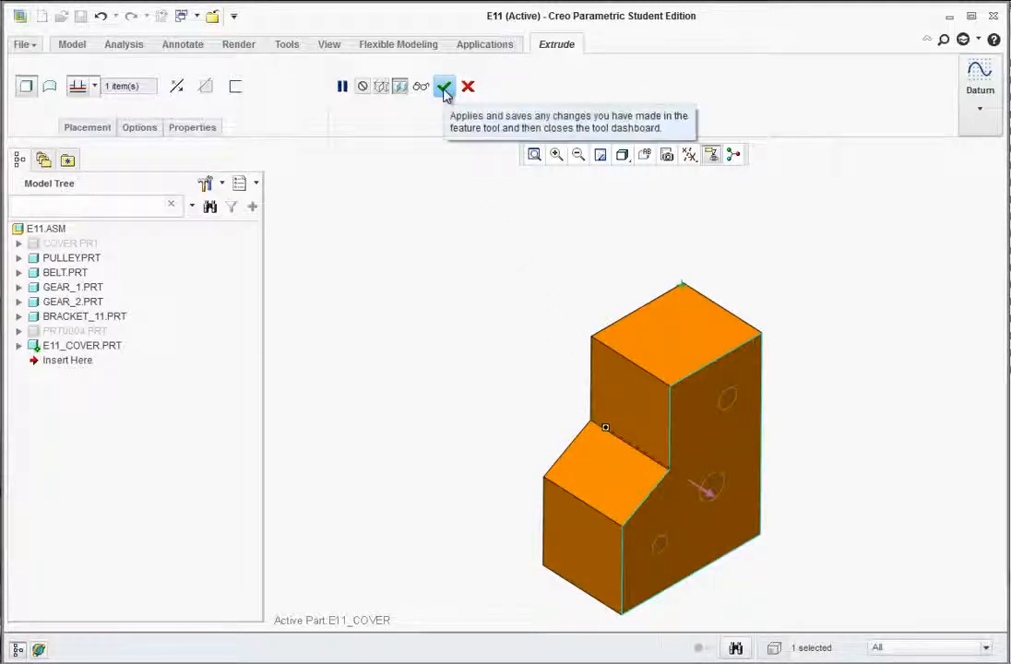
click(446, 91)
scroll(482, 336, up, 2)
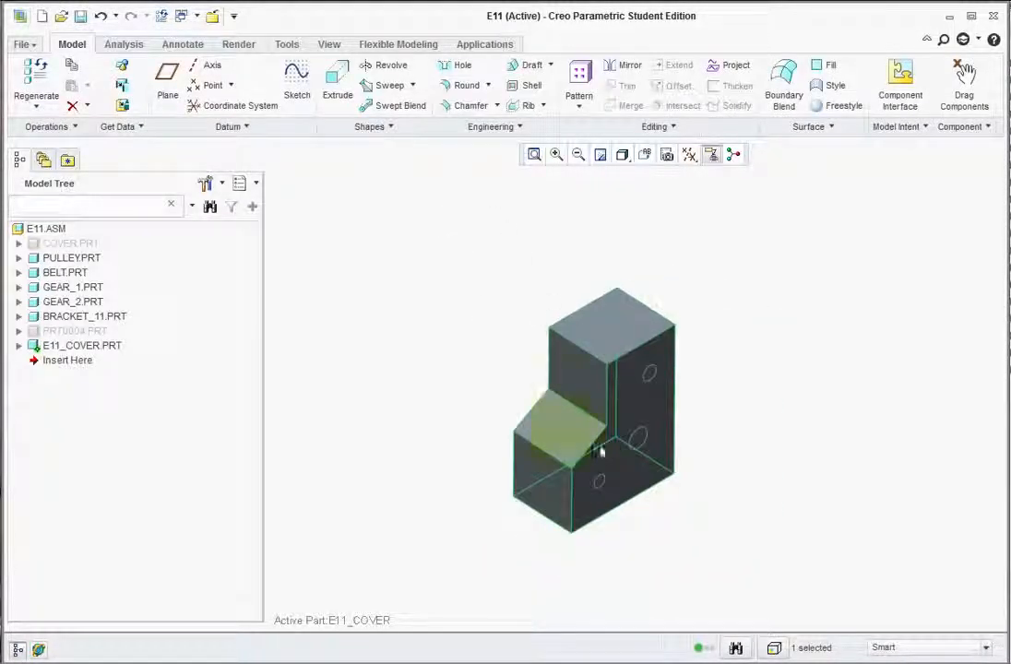
scroll(602, 451, down, 1)
click(452, 316)
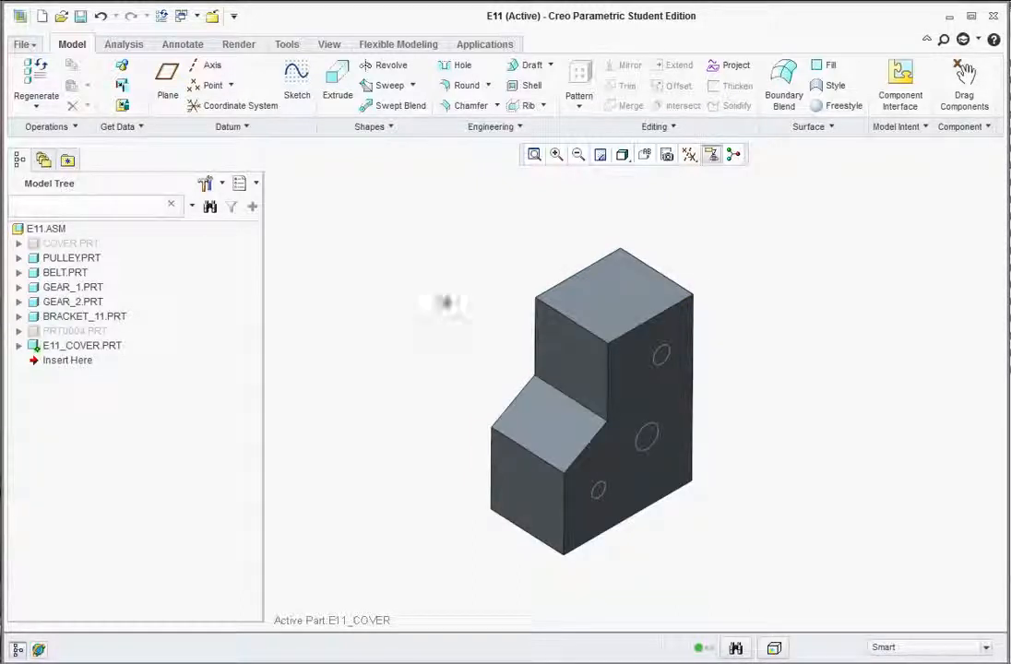
Start Convert to Sheetmetal on the cover using the Shell first-wall type.
click(75, 129)
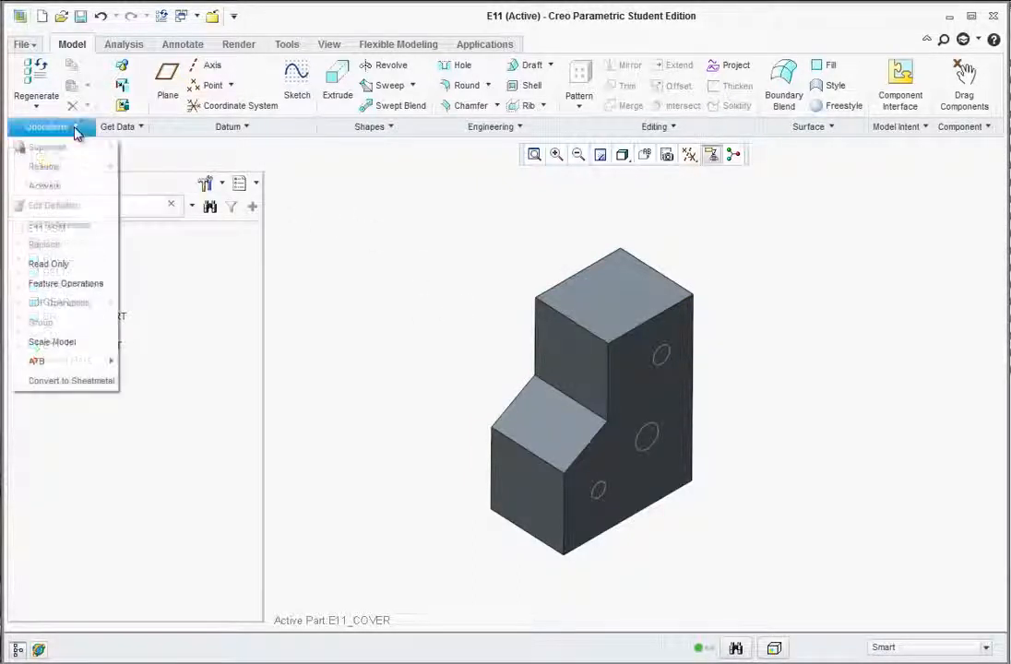
click(79, 384)
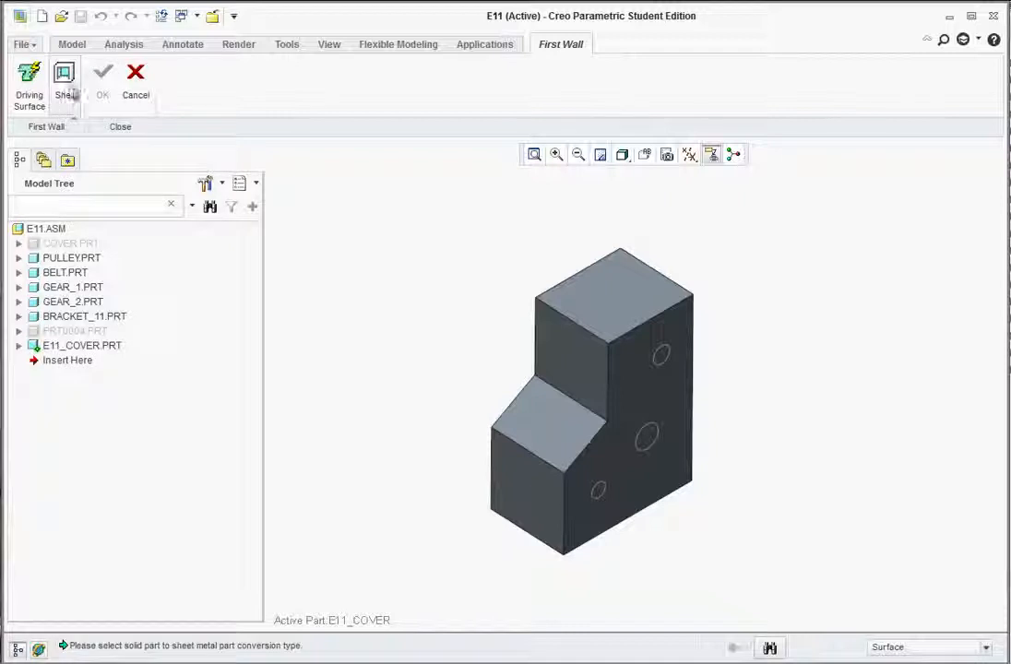
click(70, 90)
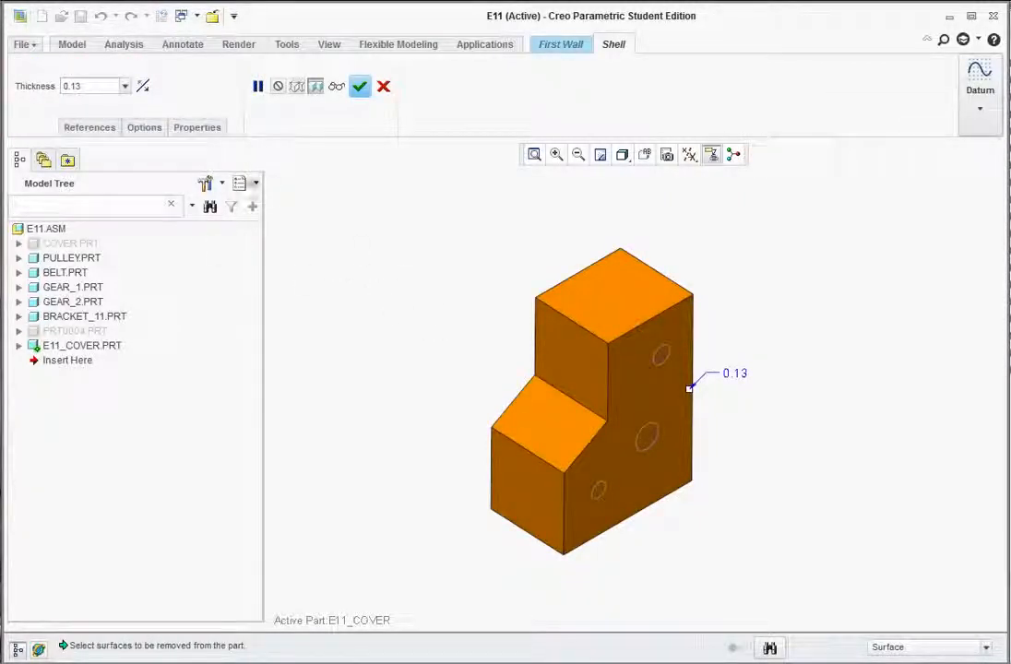
Change the shell thickness from 0.13 to 0.062 and inspect the updated preview.
double_click(67, 86)
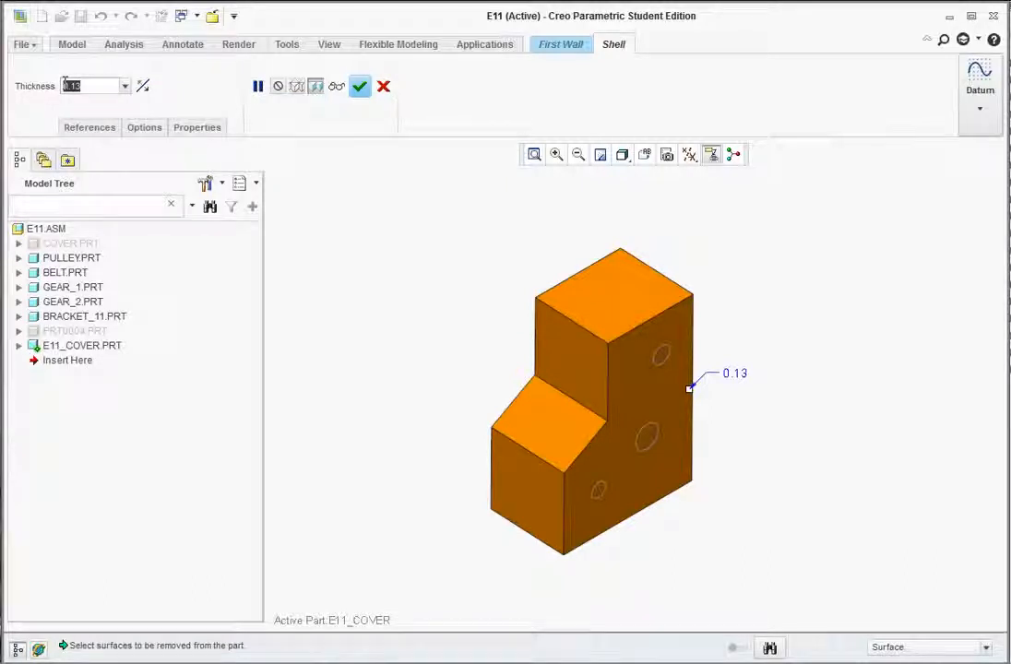
key(BackSpace)
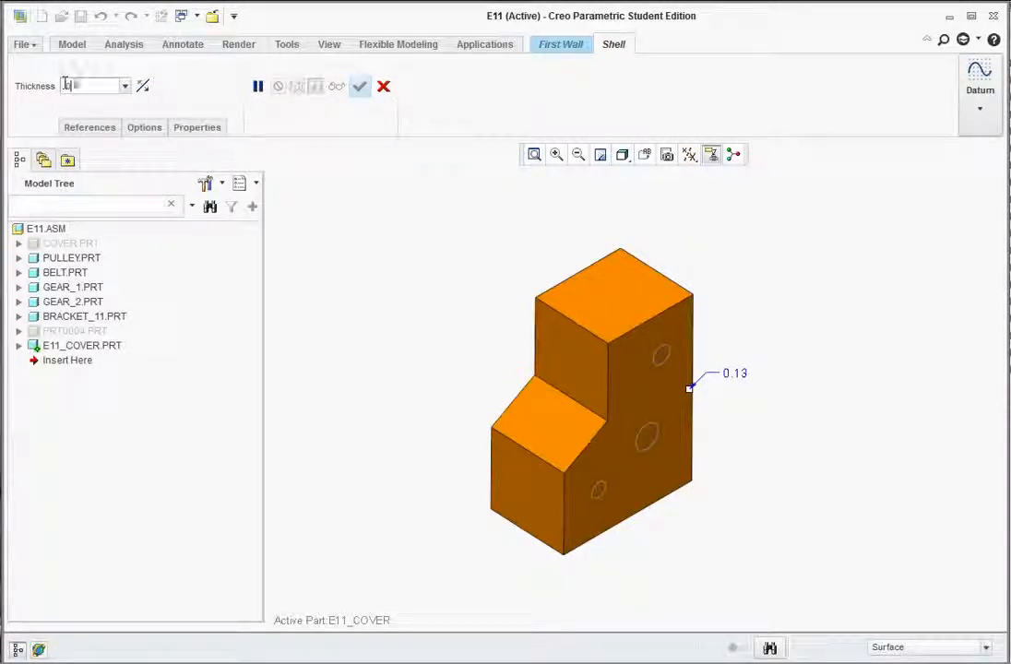
text(.062)
key(Return)
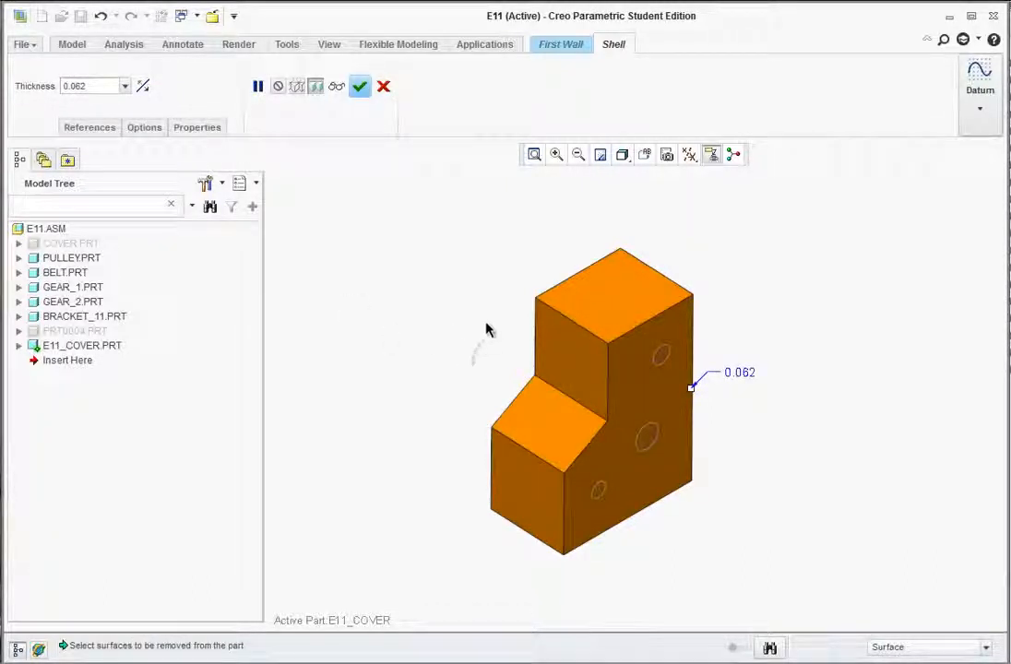
middle_drag(488, 330, 519, 170)
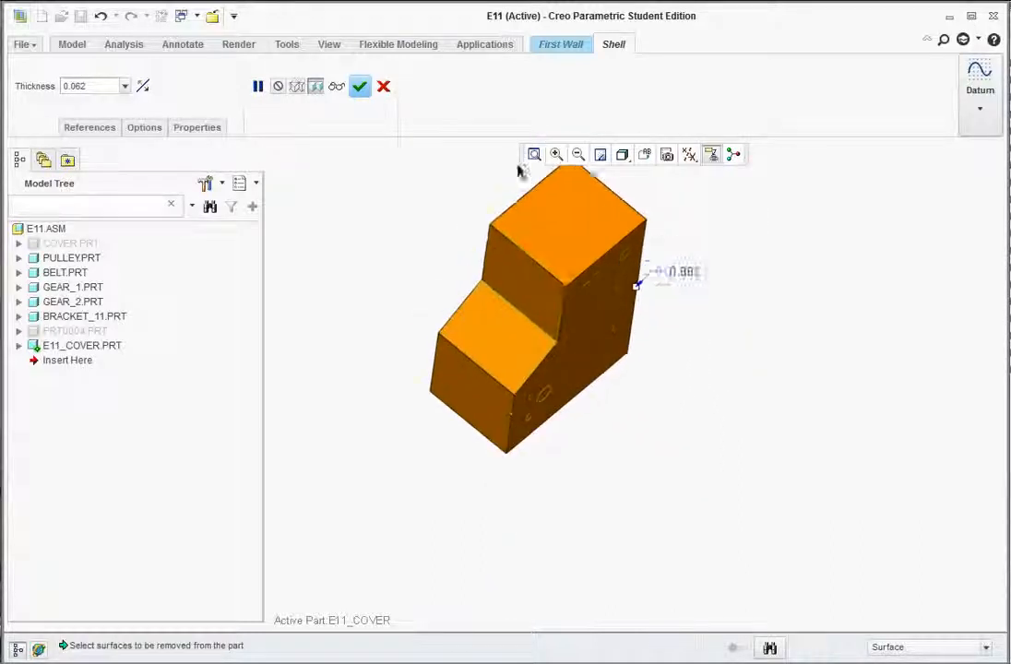
scroll(518, 167, down, 2)
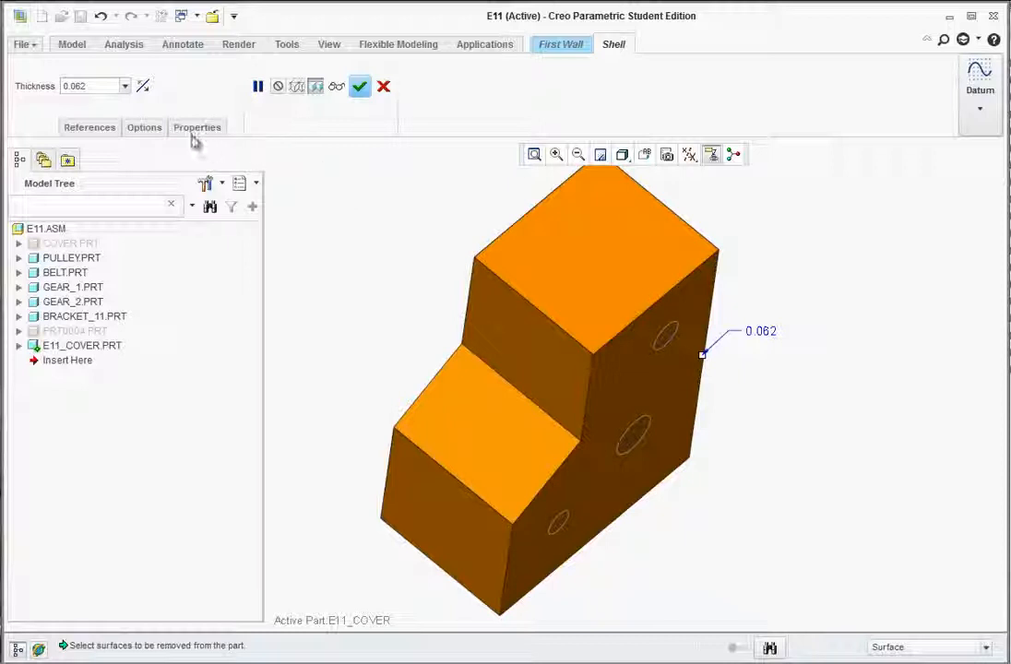
Remove the right, top, front and upper-left faces of the block from the shell.
click(104, 135)
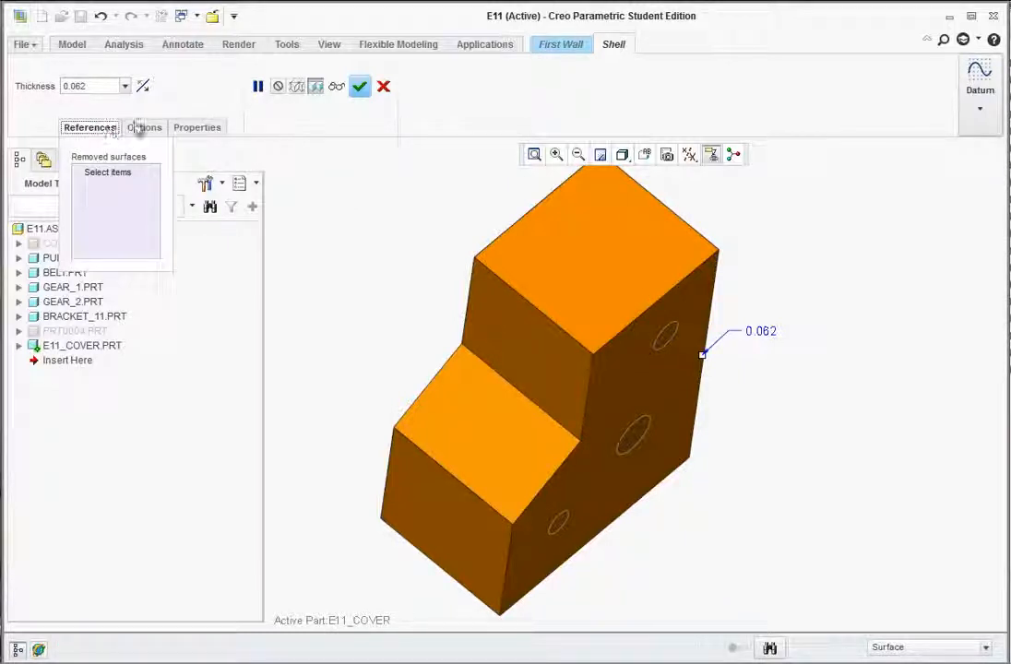
middle_drag(378, 244, 526, 198)
click(532, 158)
mouse_move(609, 245)
middle_down()
mouse_move(593, 293)
mouse_move(605, 336)
mouse_move(629, 344)
mouse_move(672, 271)
mouse_move(666, 226)
mouse_move(653, 345)
middle_up()
click(650, 326)
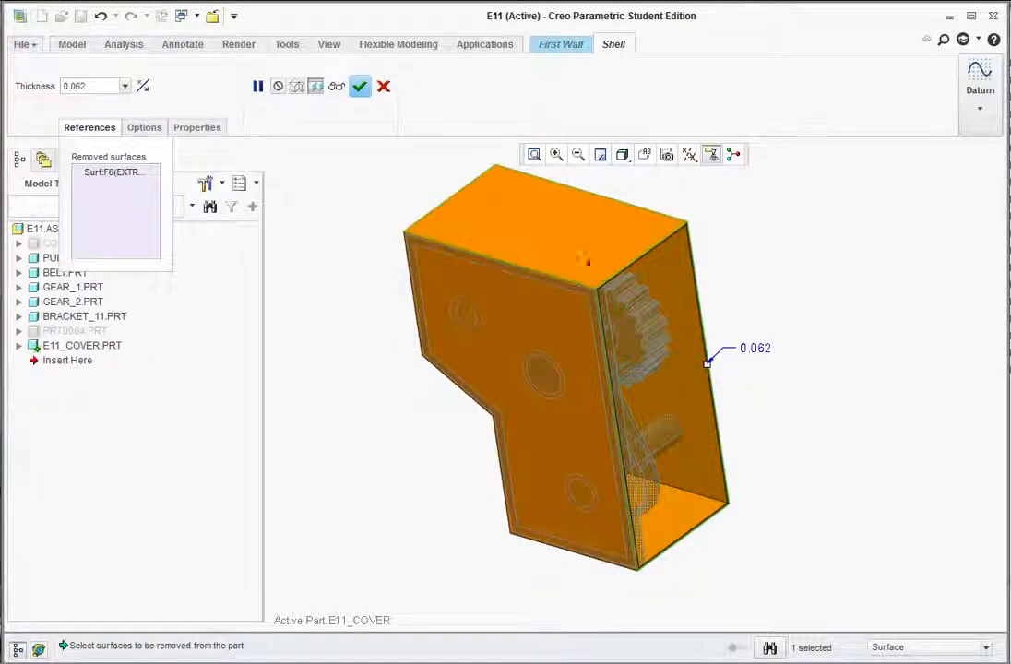
click(570, 263)
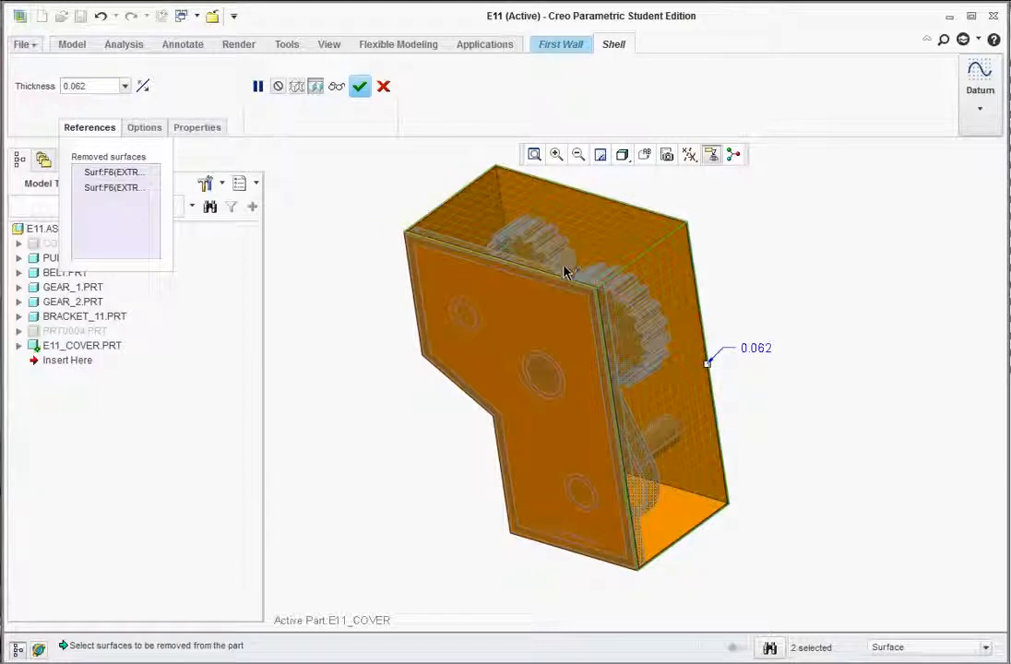
click(541, 327)
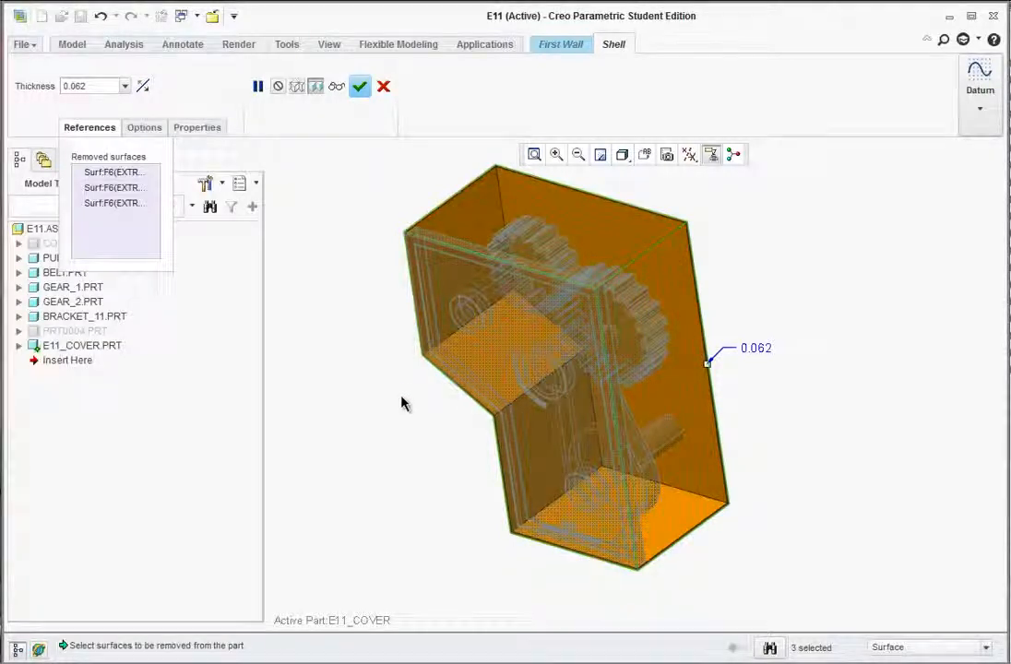
middle_drag(401, 401, 415, 298)
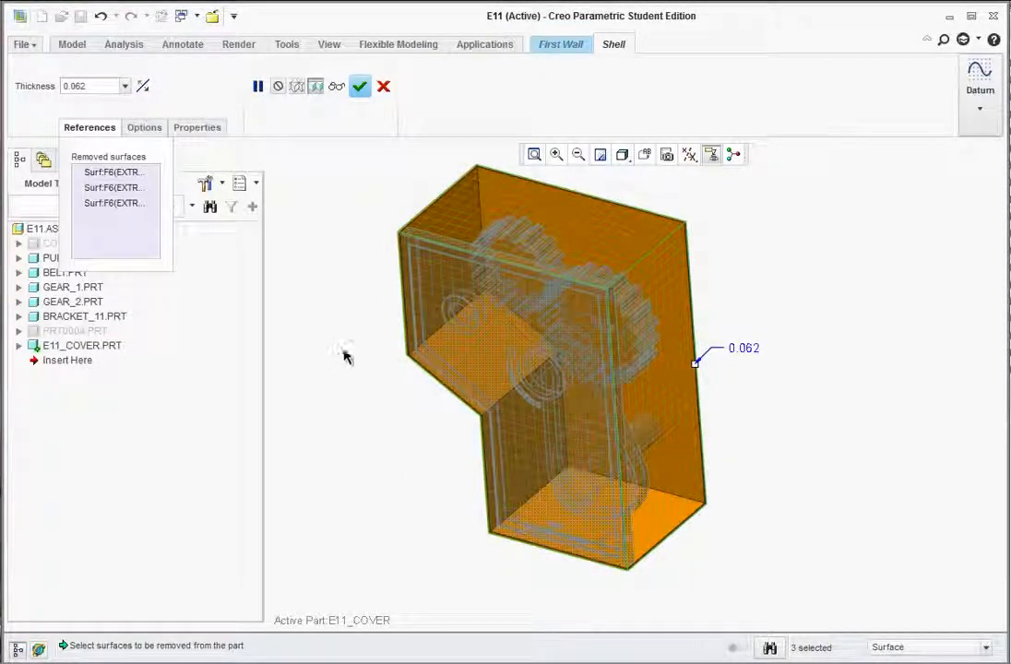
middle_drag(347, 354, 423, 362)
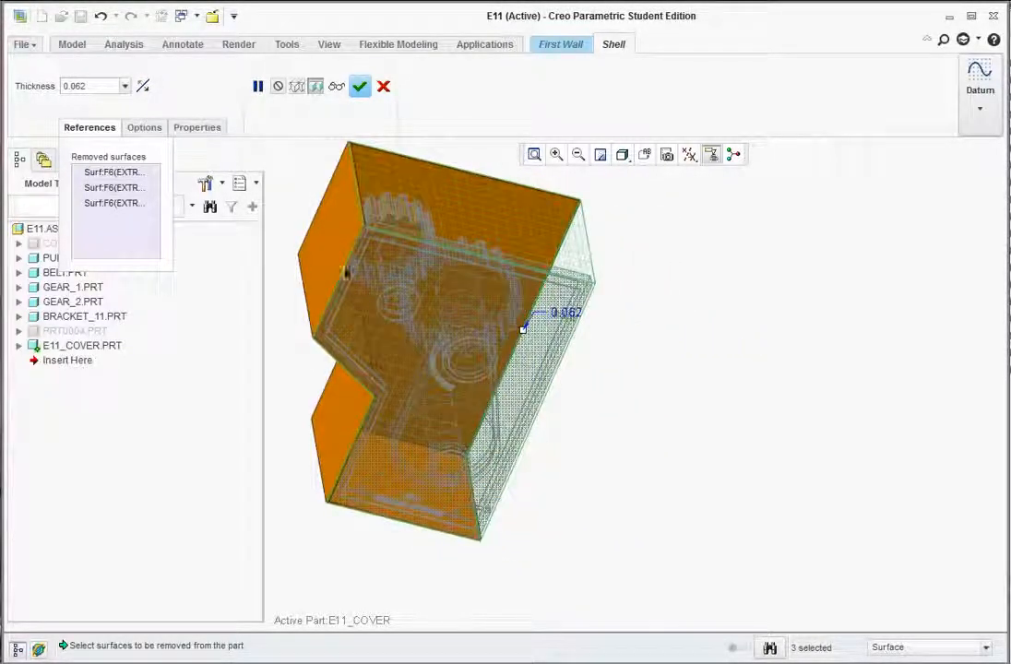
ctrl+click(336, 243)
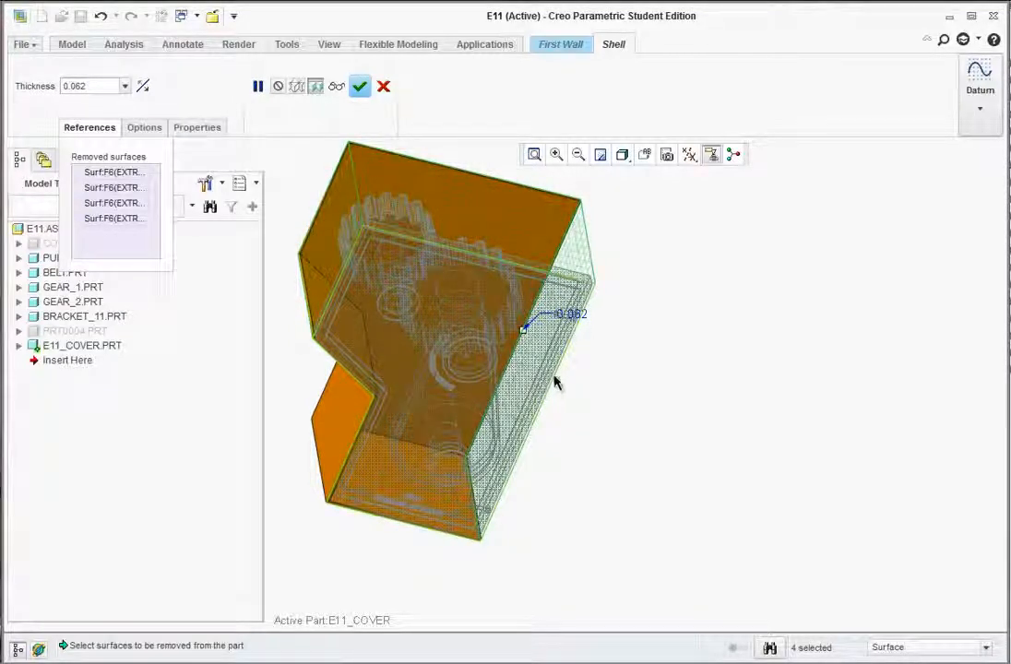
middle_drag(555, 381, 482, 369)
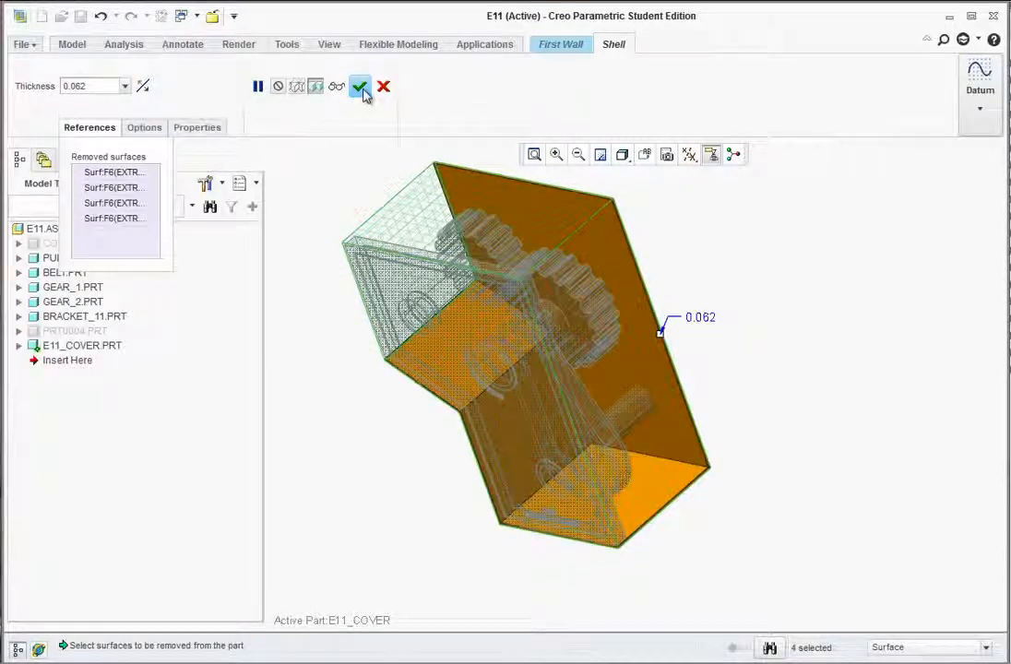
Review the SHELL_1 options, complete the shell, and orbit to inspect the cover.
click(157, 131)
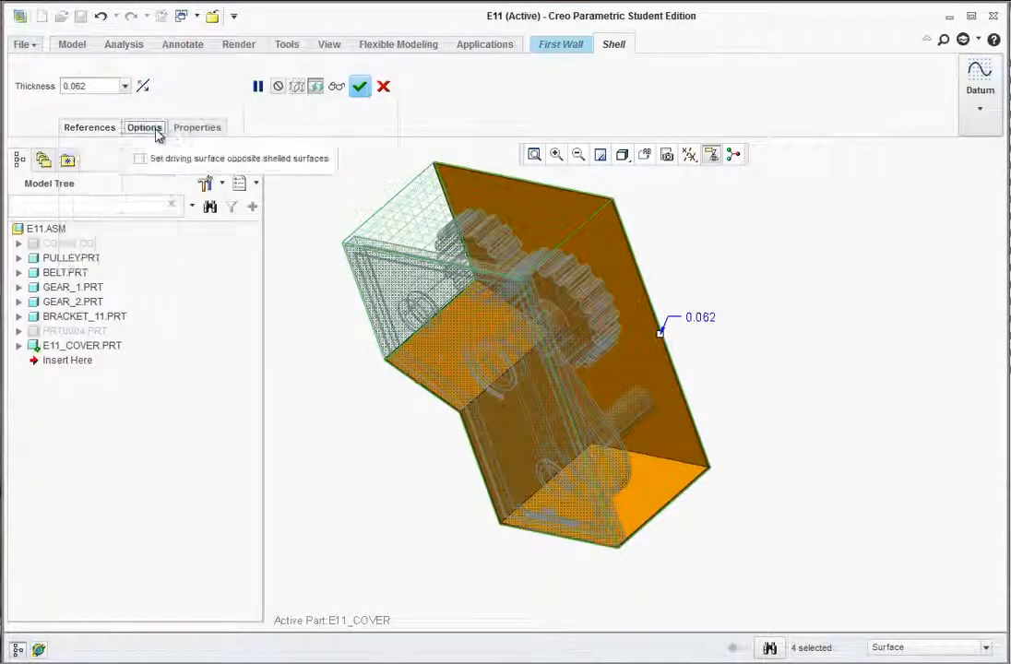
click(197, 128)
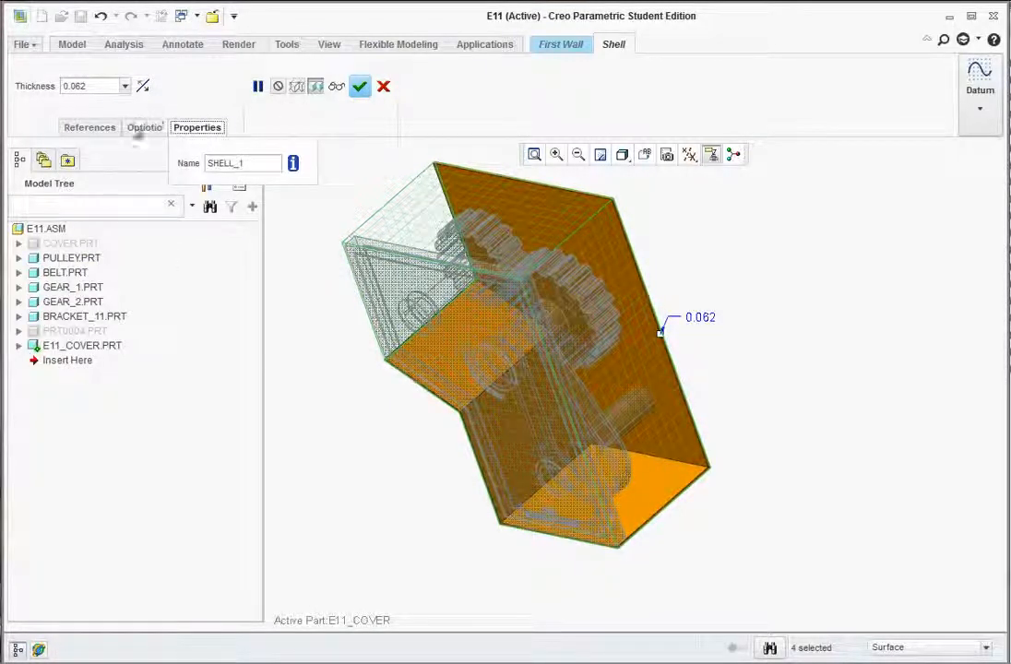
click(143, 128)
click(360, 86)
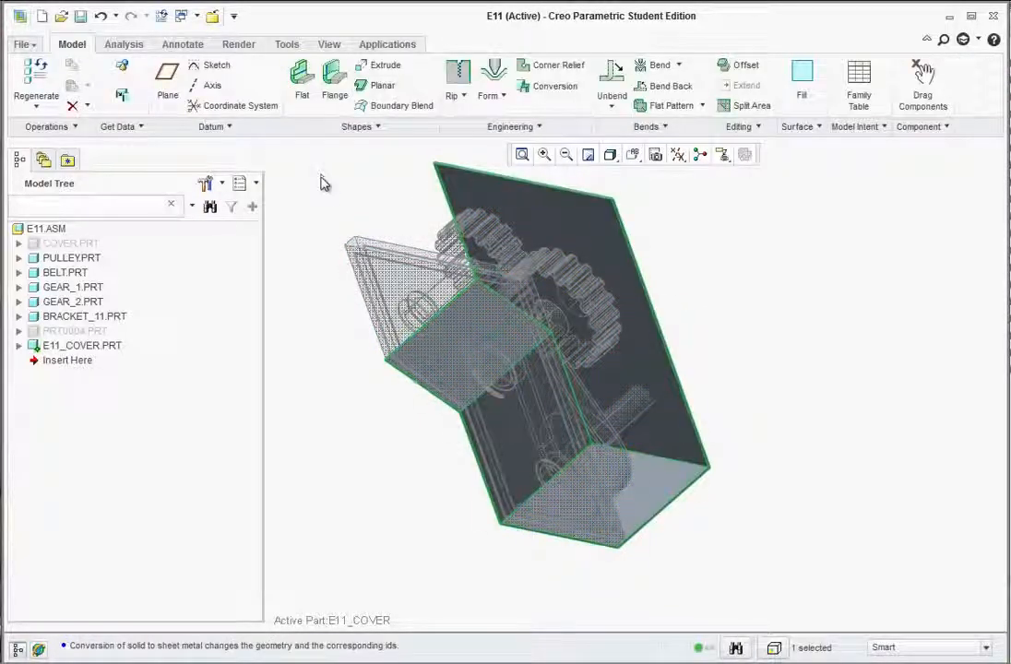
mouse_move(466, 213)
middle_down()
mouse_move(390, 215)
mouse_move(403, 199)
mouse_move(422, 213)
middle_up()
scroll(420, 392, up, 1)
scroll(293, 449, down, 1)
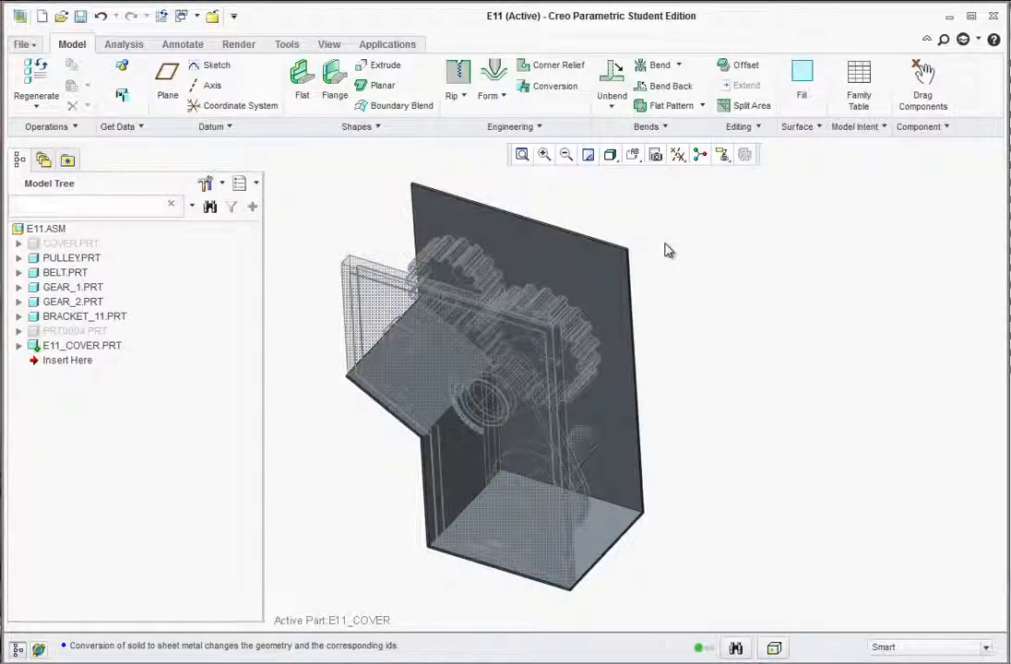
Start a sheet metal conversion of the cover and select the two step edges.
click(556, 91)
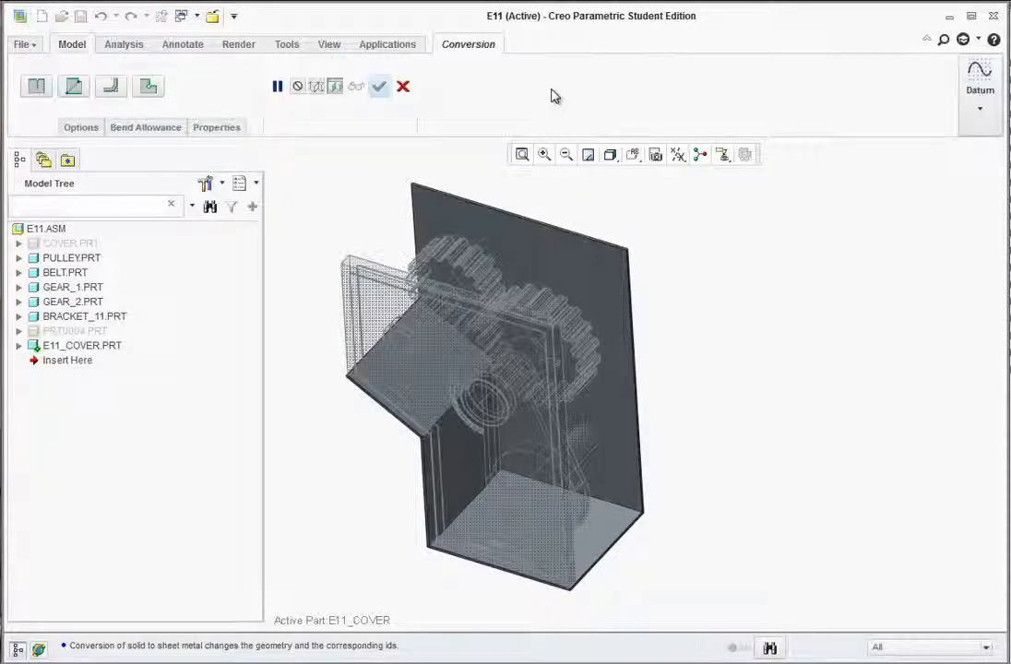
click(88, 128)
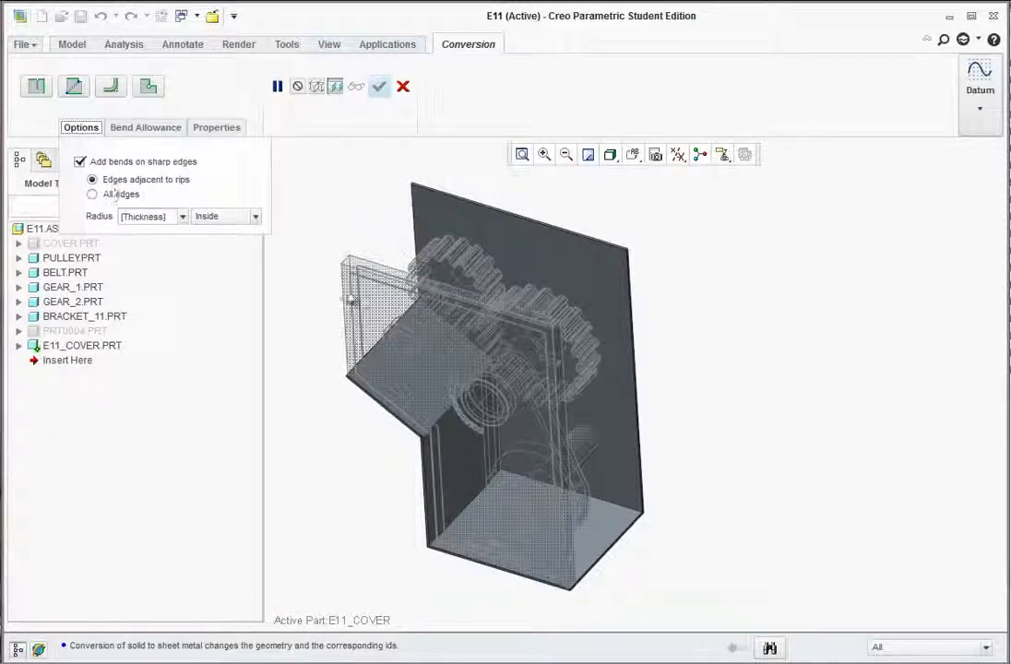
click(470, 343)
ctrl+click(498, 395)
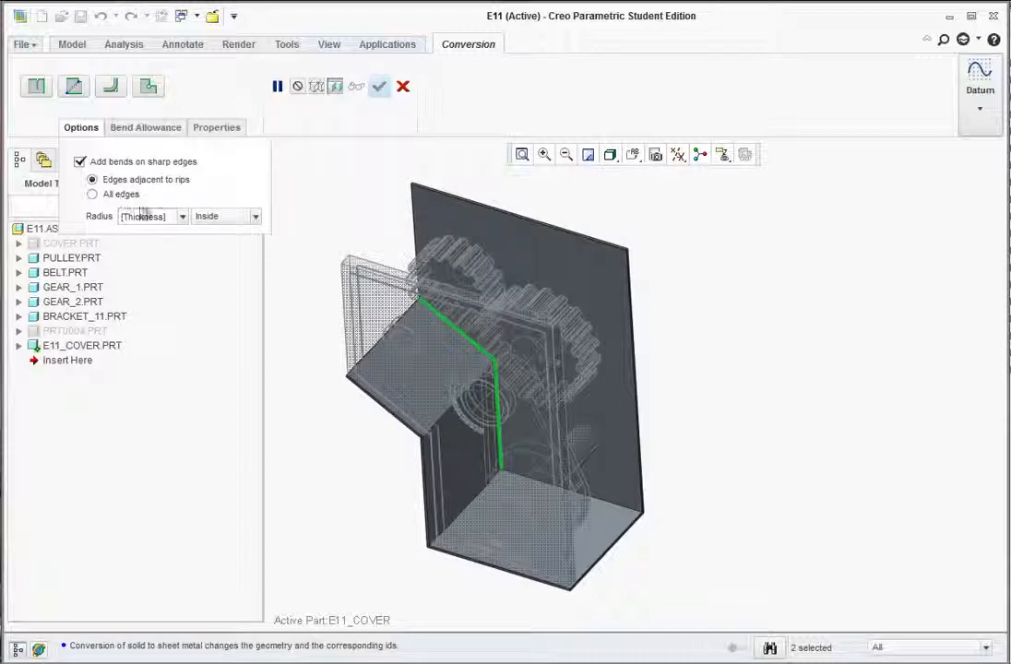
Set a feature-specific bend allowance with a K factor of 0.32.
click(140, 214)
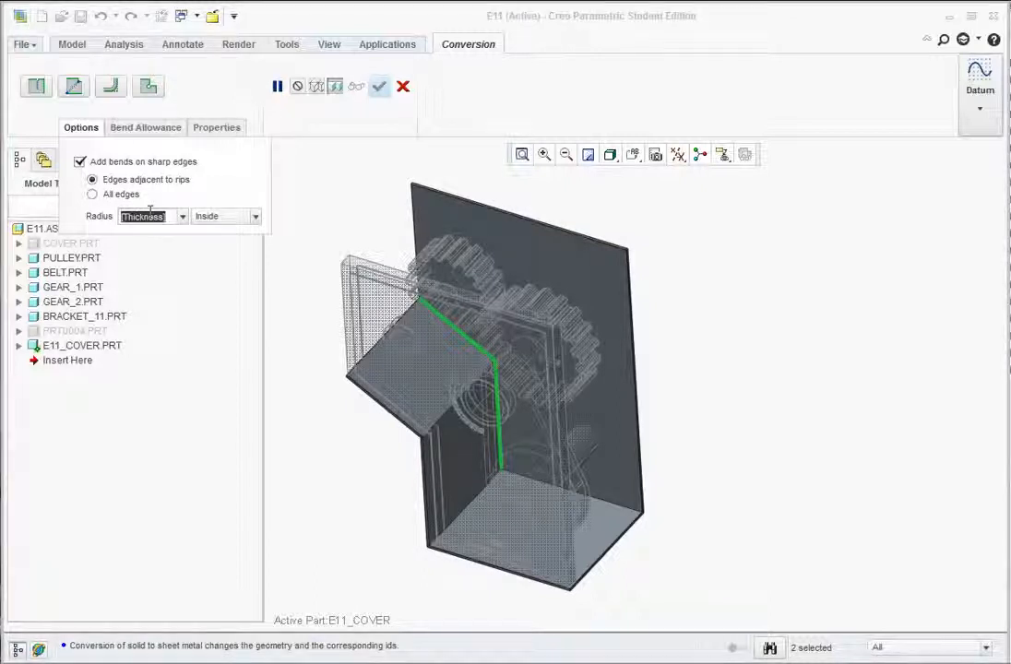
click(127, 131)
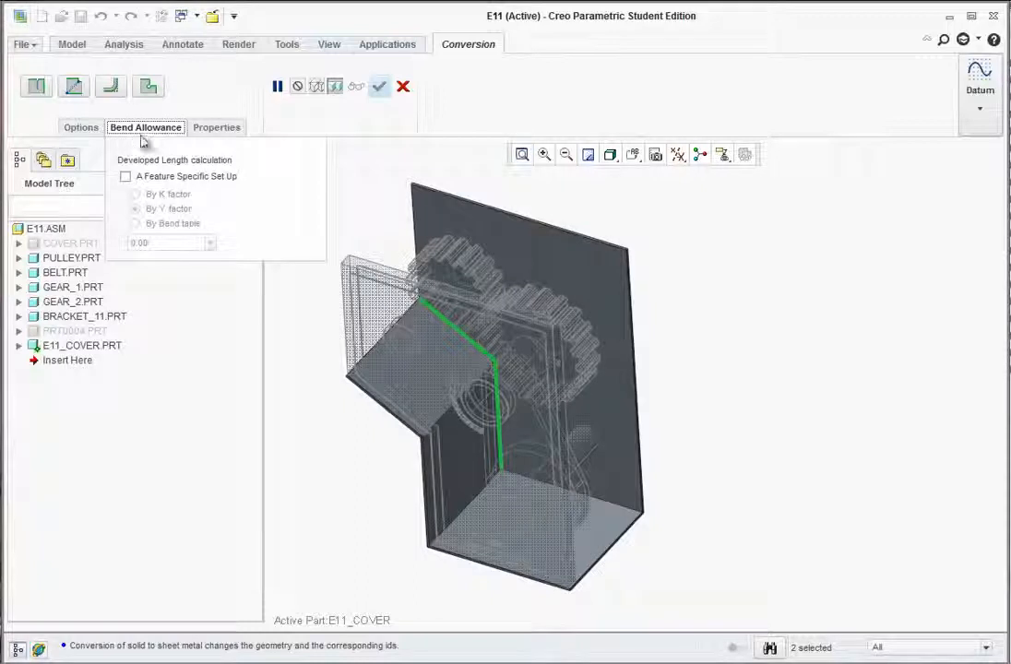
click(125, 177)
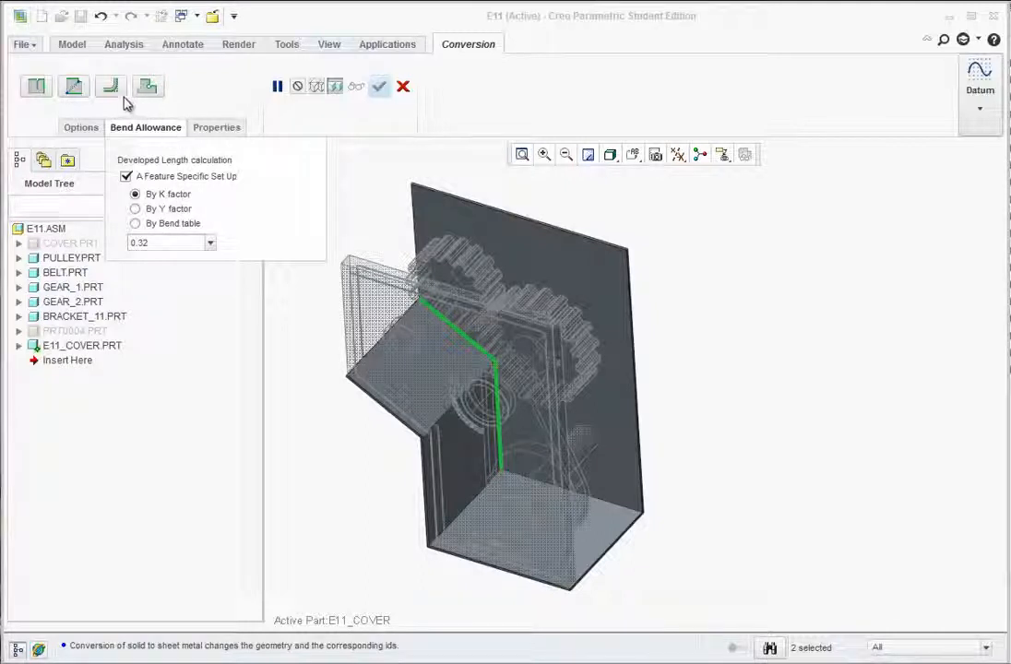
click(88, 129)
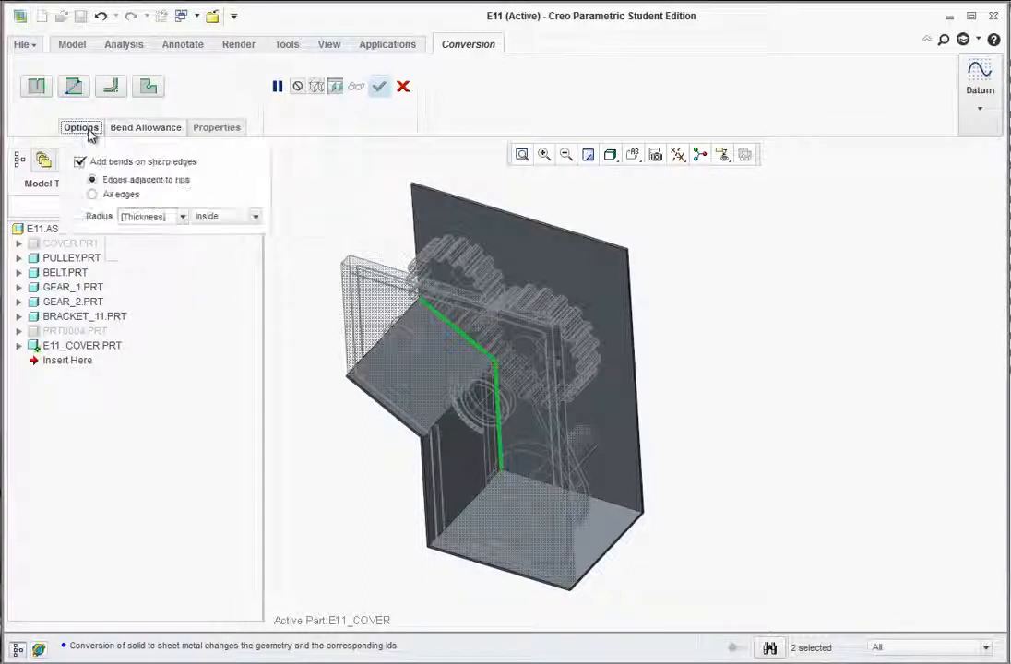
Add an edge rip along the two selected step edges and apply it.
click(47, 92)
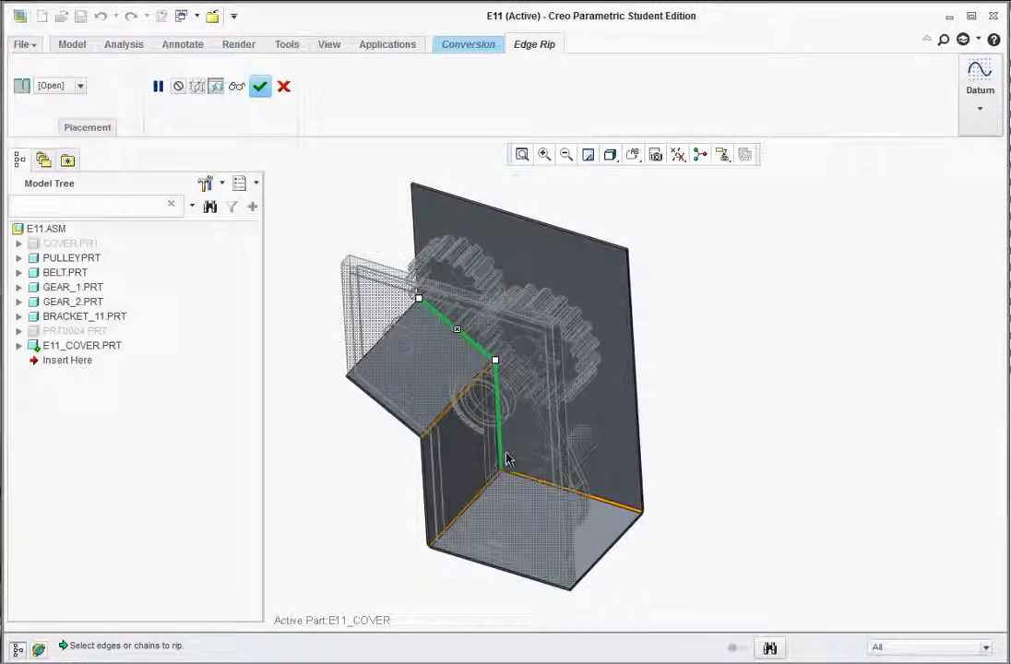
scroll(472, 529, down, 5)
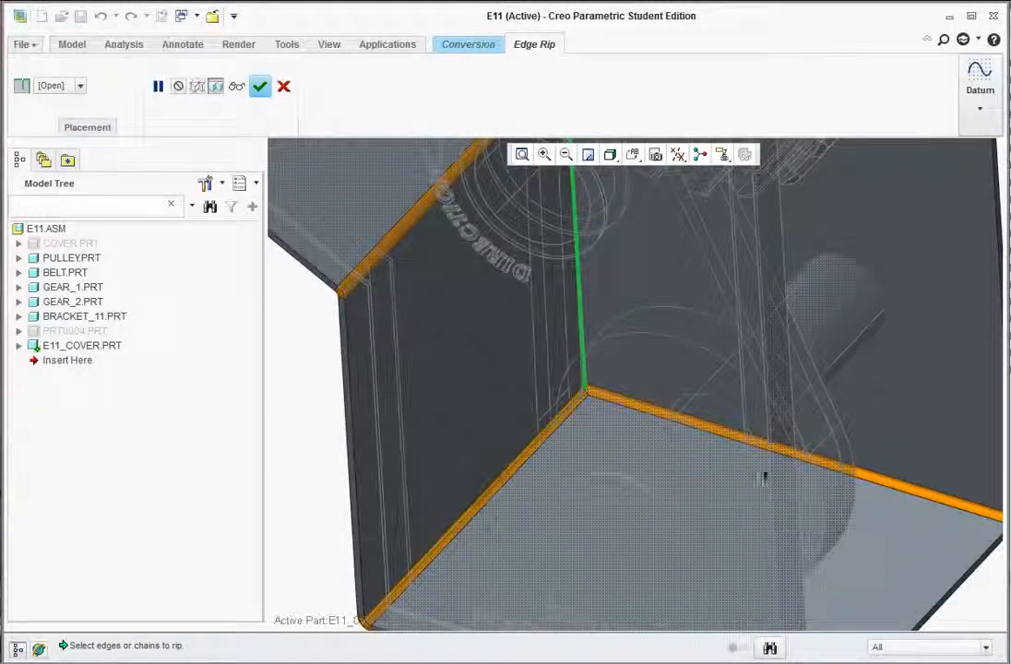
scroll(808, 508, up, 3)
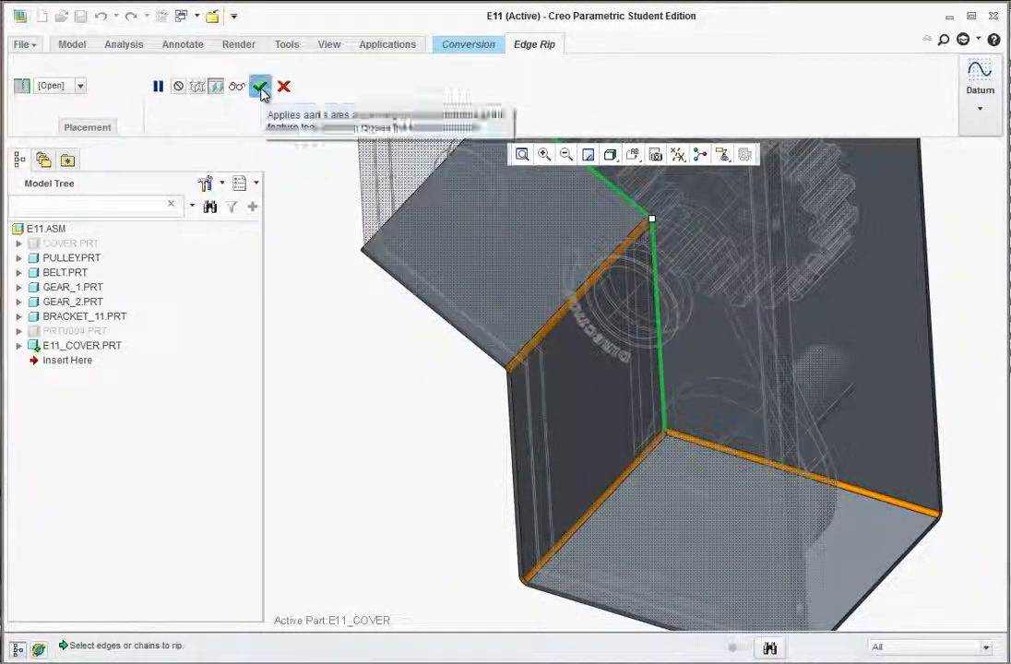
click(261, 90)
Finish the conversion so the three non-tangent edges become bends.
middle_drag(397, 422, 404, 432)
scroll(403, 426, up, 2)
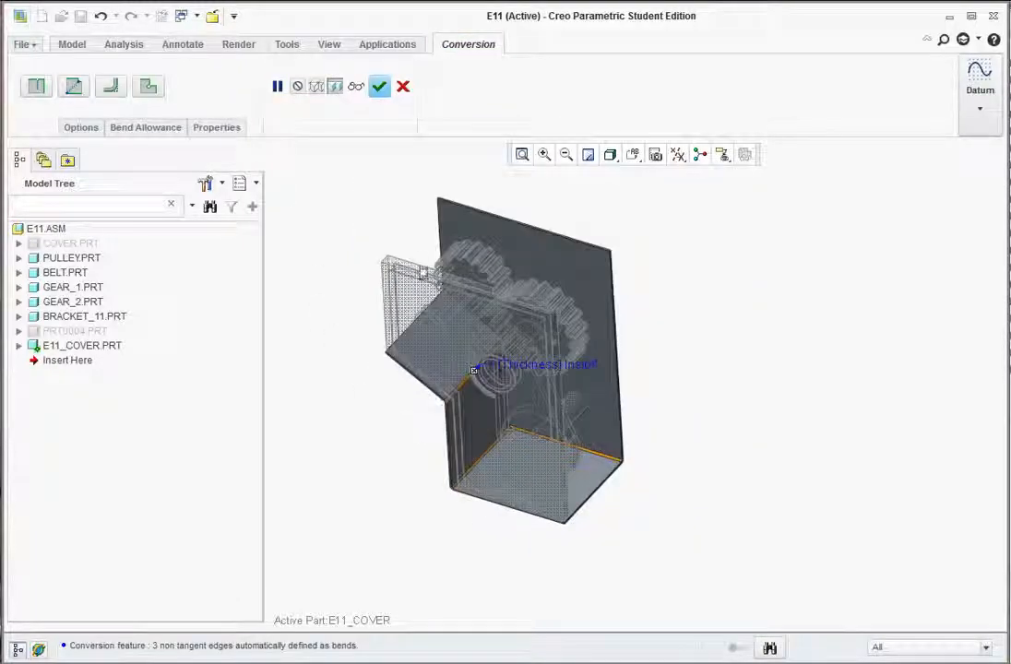
scroll(413, 265, down, 1)
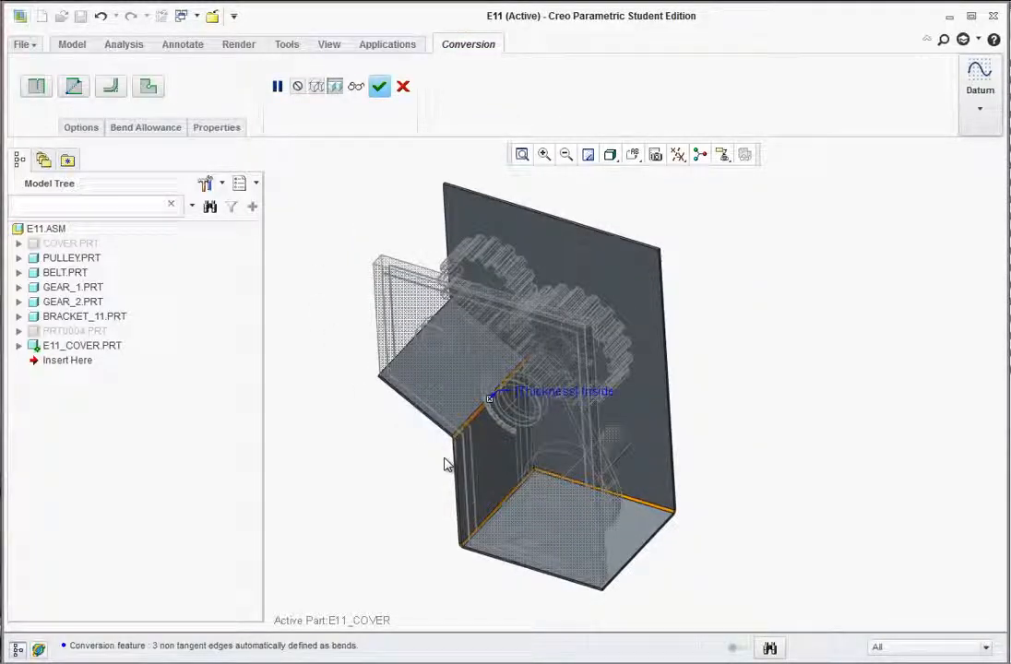
click(379, 85)
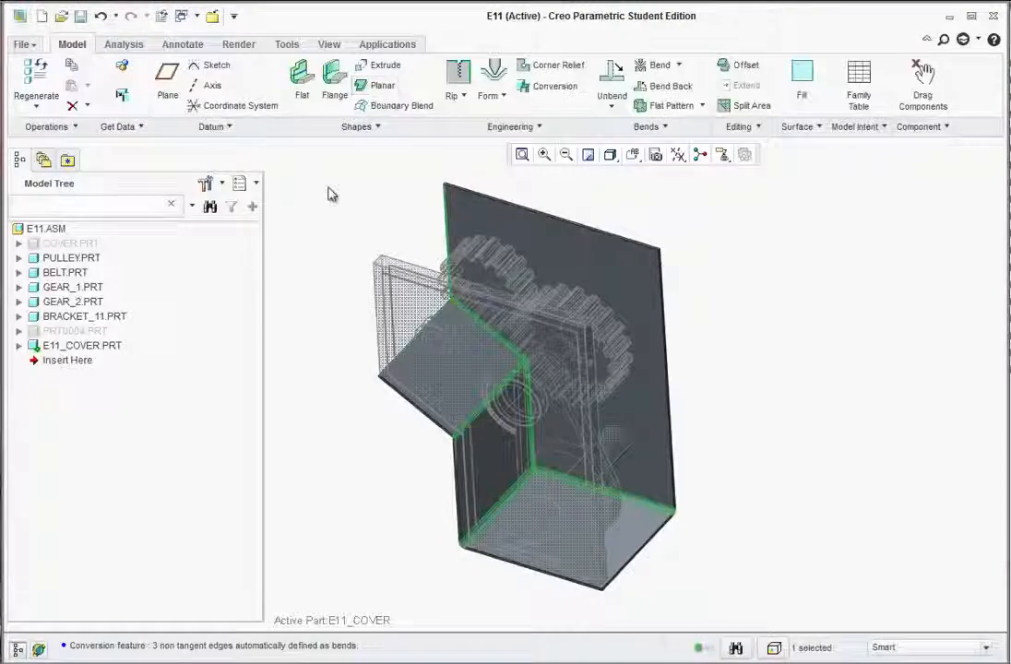
Orbit and zoom around the cover to inspect the three new bends.
mouse_move(394, 303)
middle_down()
mouse_move(462, 297)
mouse_move(650, 364)
middle_up()
scroll(346, 345, down, 10)
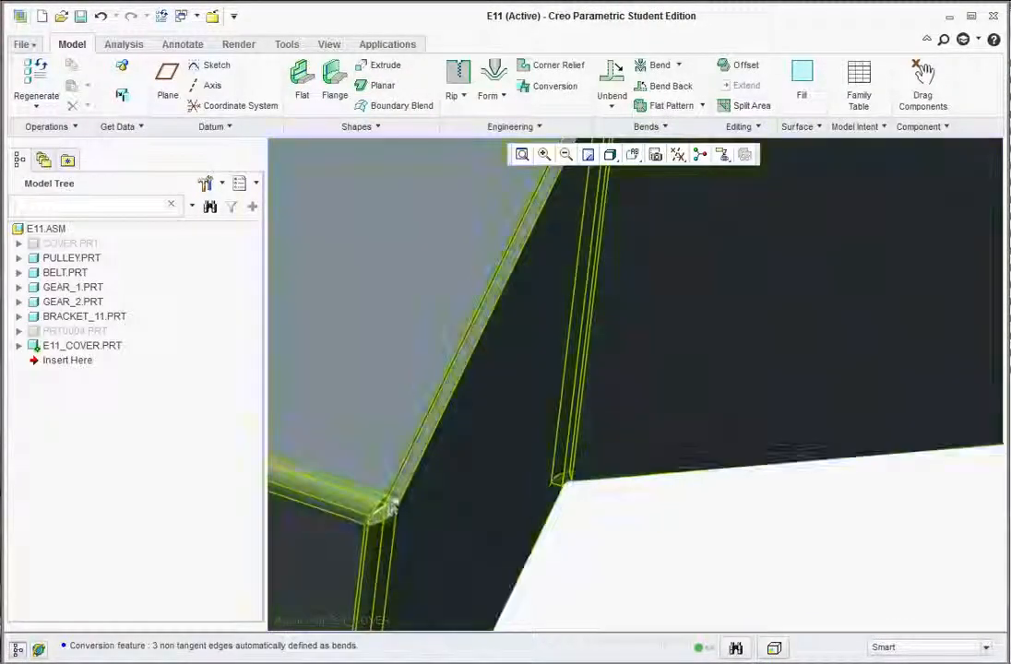
scroll(480, 401, up, 5)
mouse_move(591, 289)
middle_down()
mouse_move(550, 278)
mouse_move(535, 256)
middle_up()
mouse_move(752, 339)
middle_down()
mouse_move(661, 326)
mouse_move(621, 300)
mouse_move(615, 380)
middle_up()
scroll(846, 481, up, 4)
middle_drag(846, 480, 941, 477)
scroll(941, 476, down, 3)
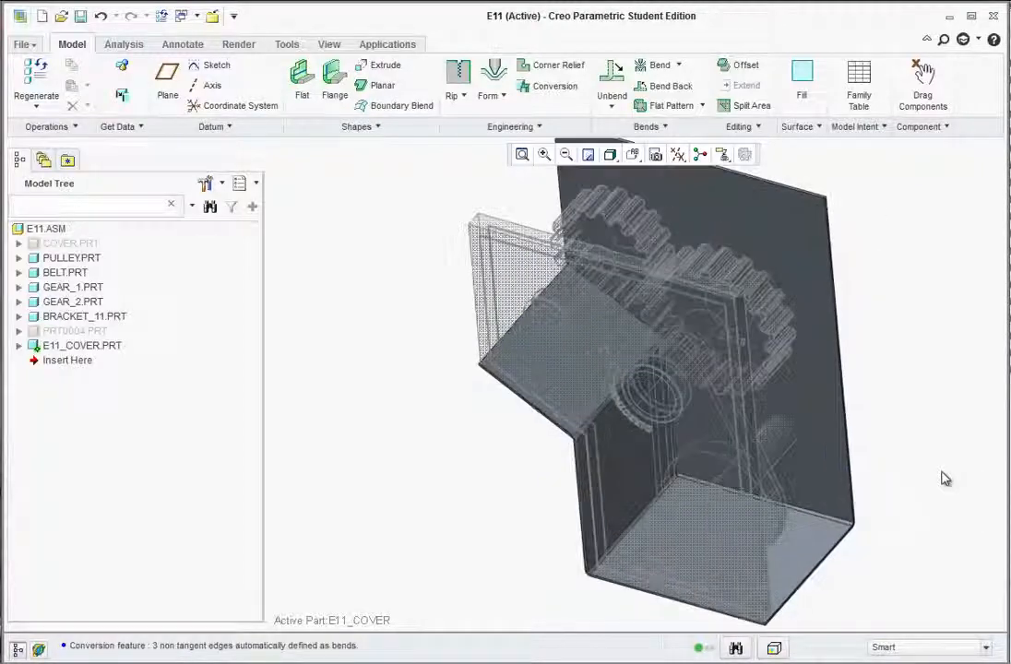
middle_drag(858, 327, 766, 378)
scroll(784, 395, up, 3)
scroll(909, 236, down, 2)
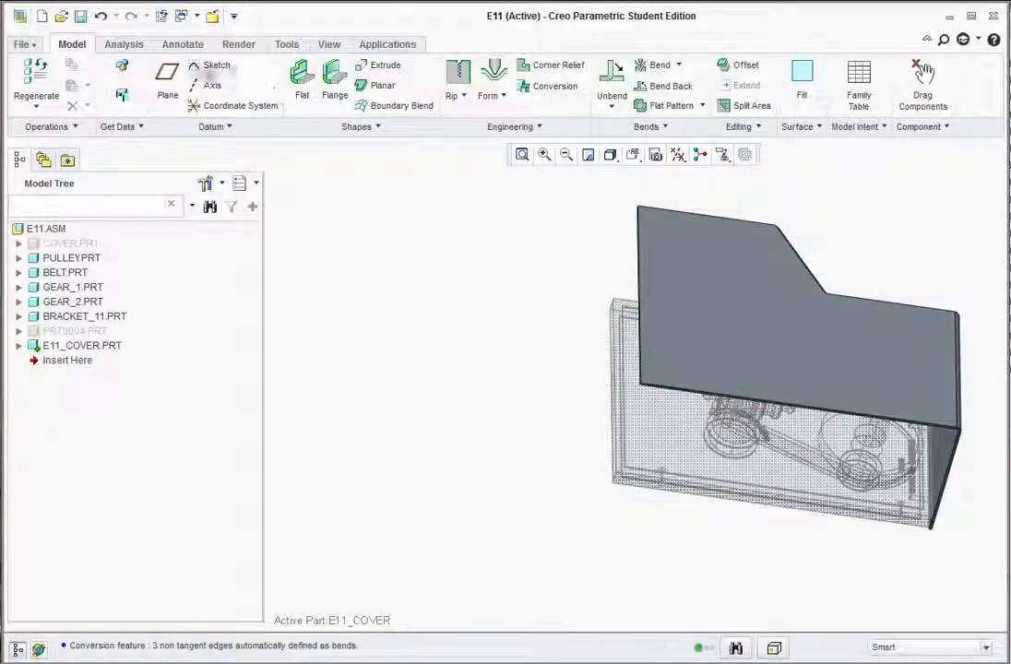
Start a new sketch placed on the cover's top face.
click(214, 64)
click(710, 303)
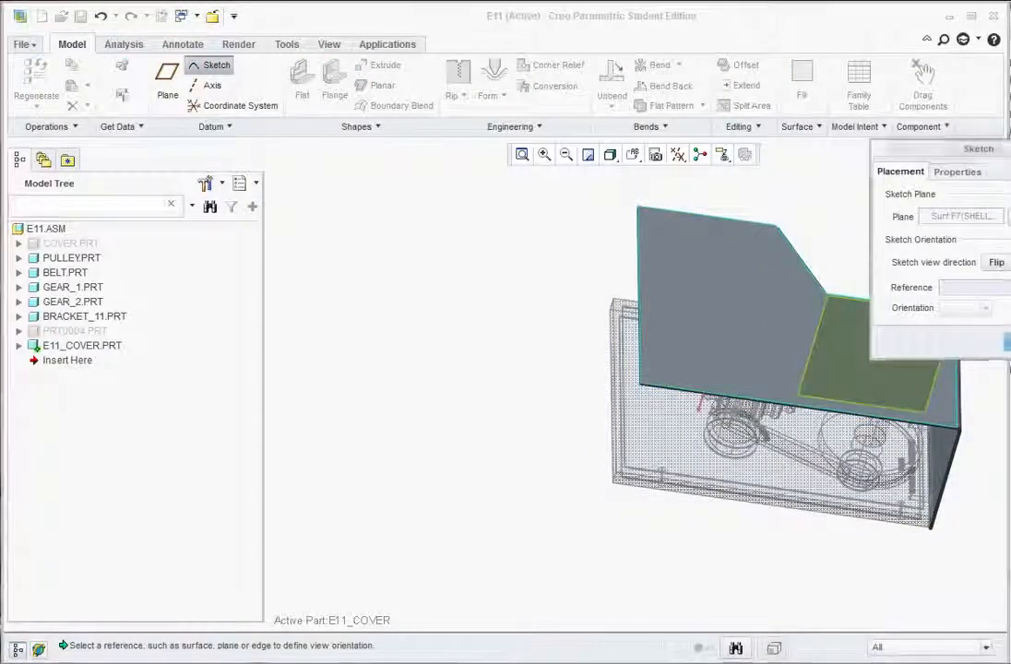
middle_click(848, 320)
middle_drag(849, 321, 759, 334)
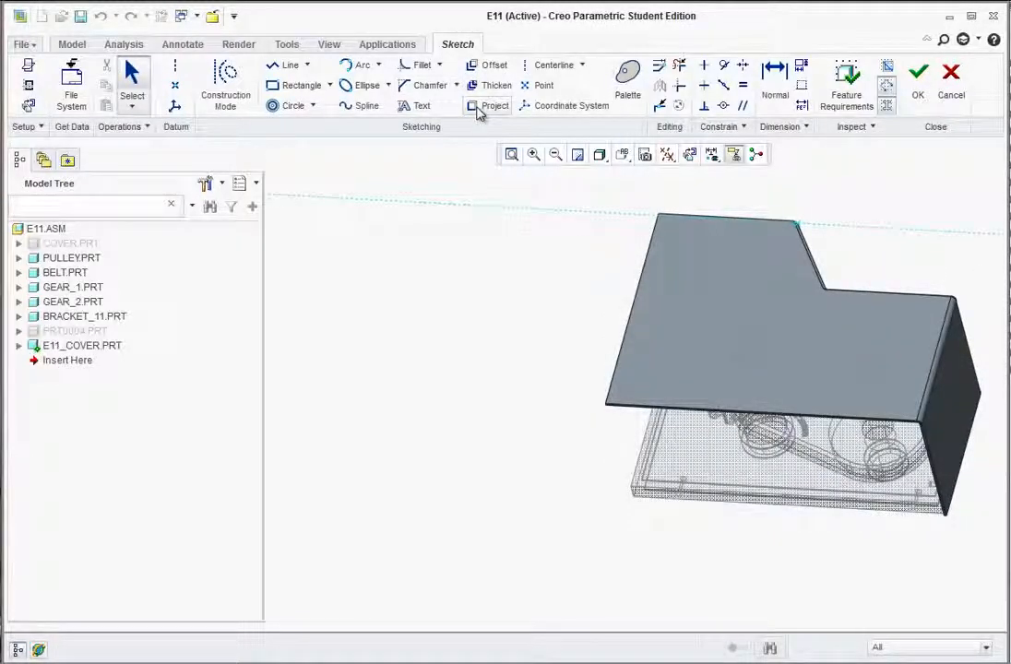
Project the three gear and pulley circle edges as closed loops and finish the sketch.
click(478, 108)
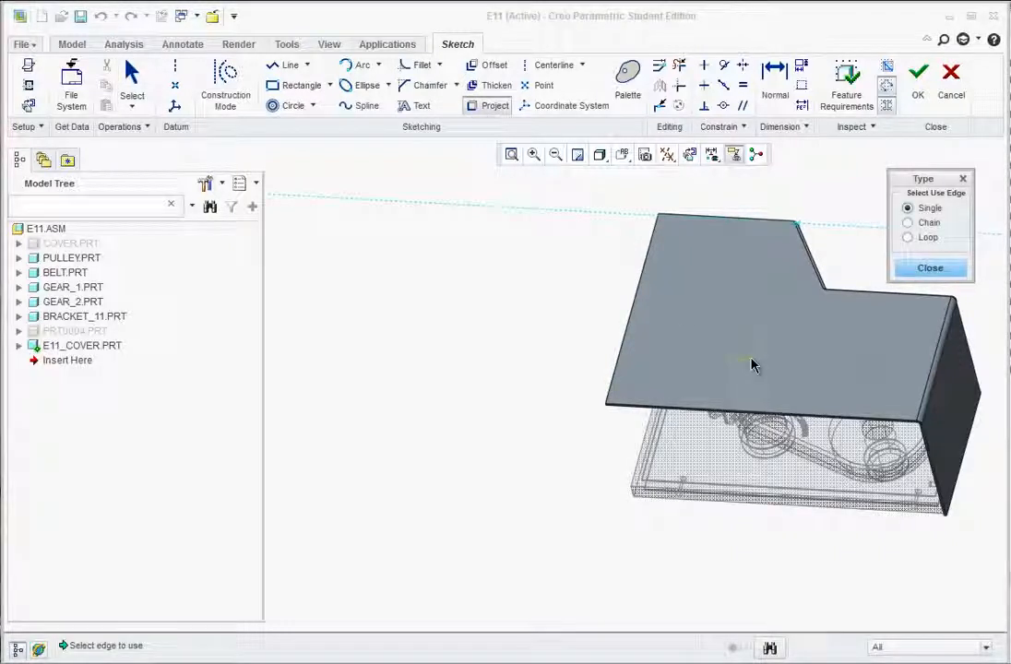
click(908, 222)
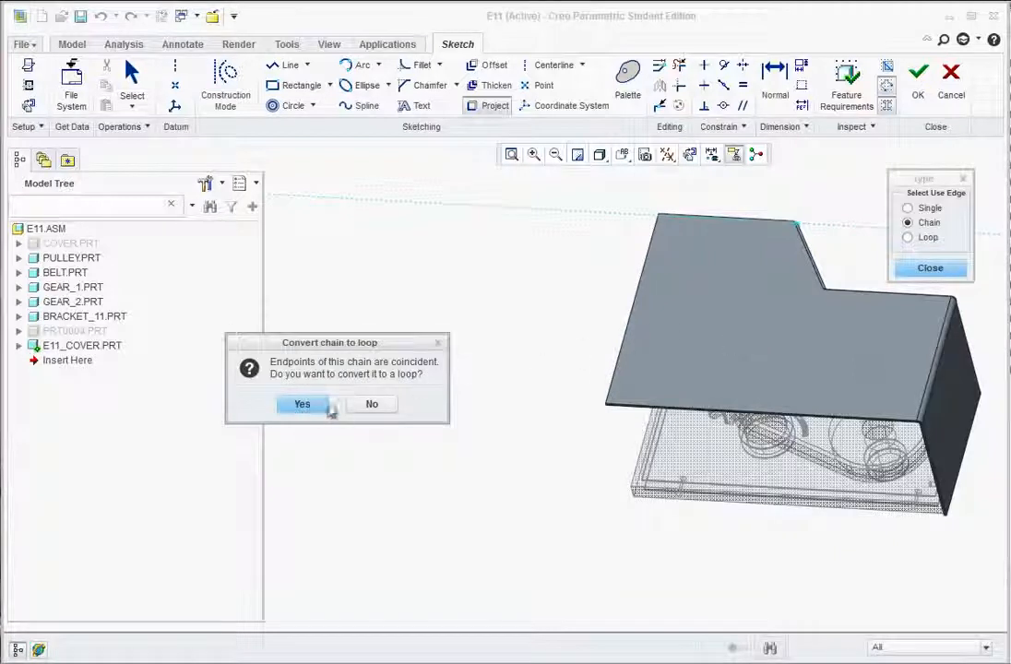
click(311, 408)
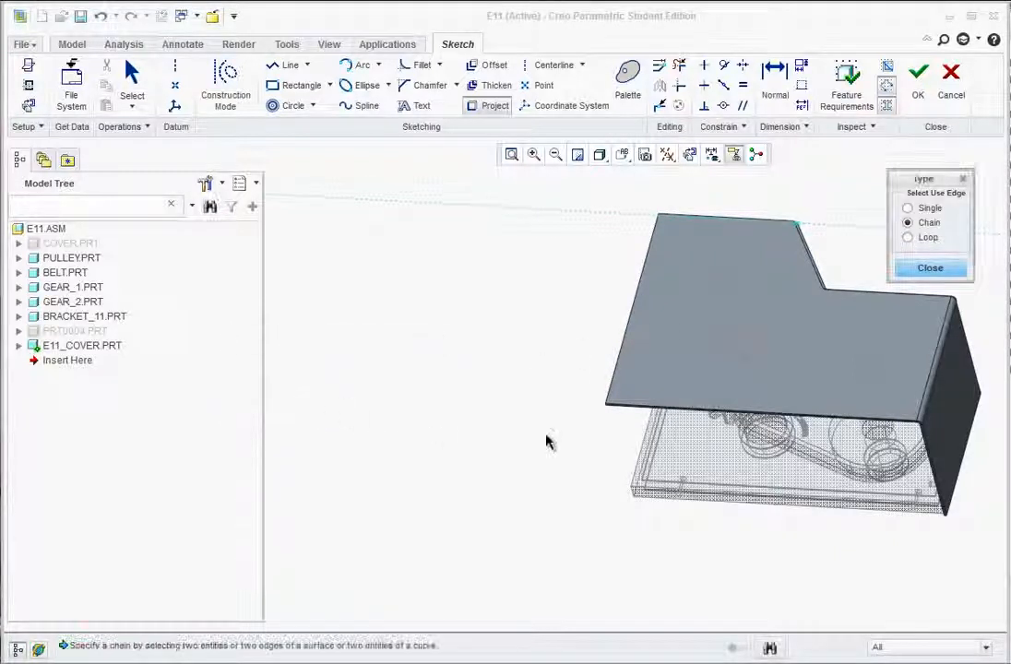
click(876, 379)
click(850, 373)
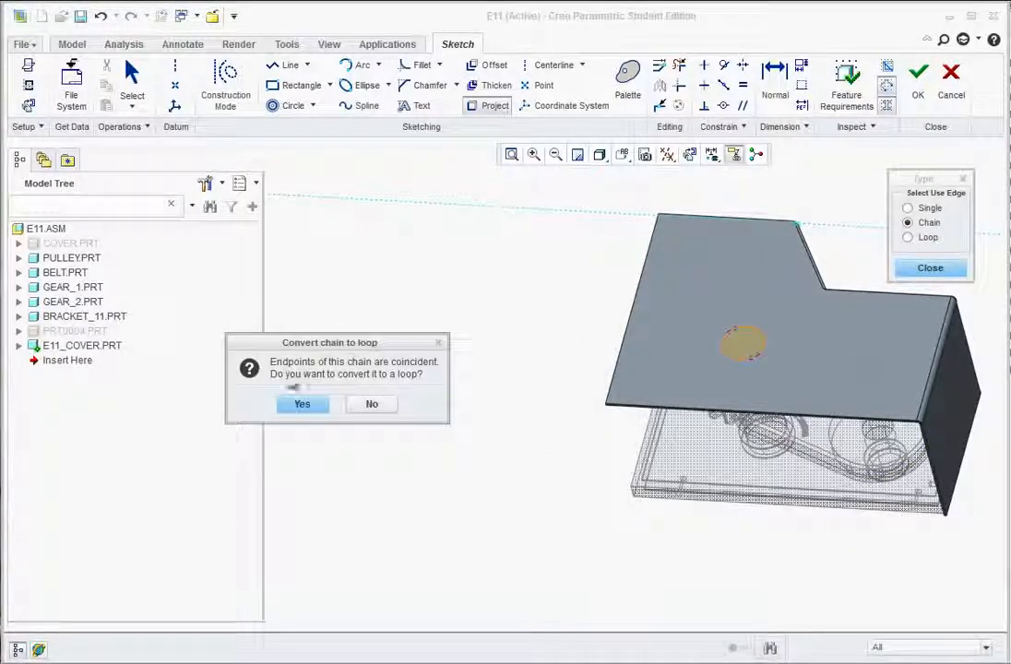
click(302, 404)
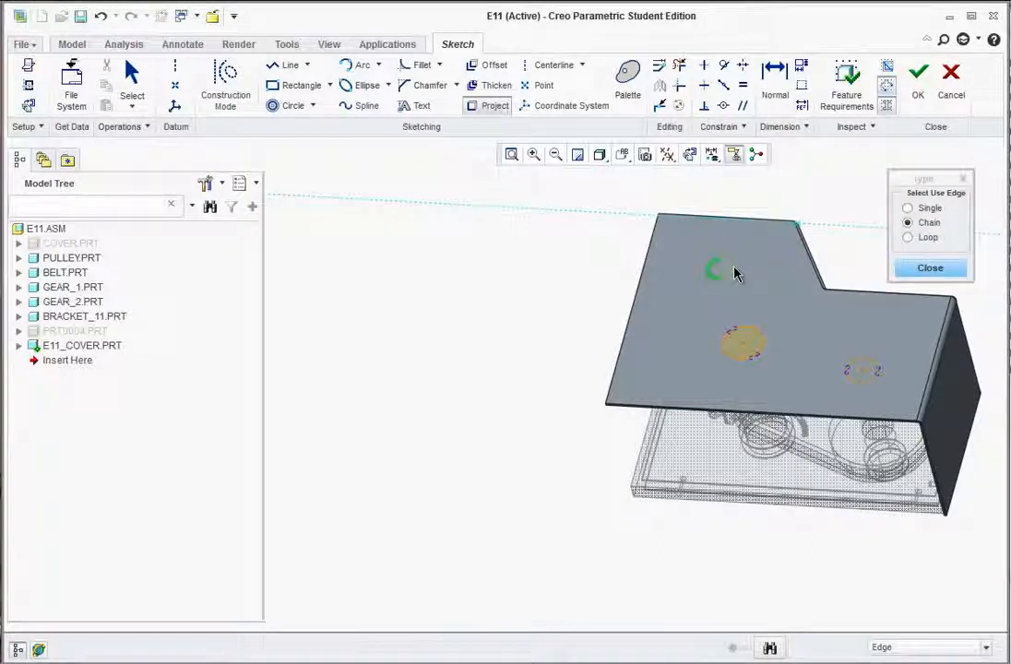
click(735, 273)
click(309, 407)
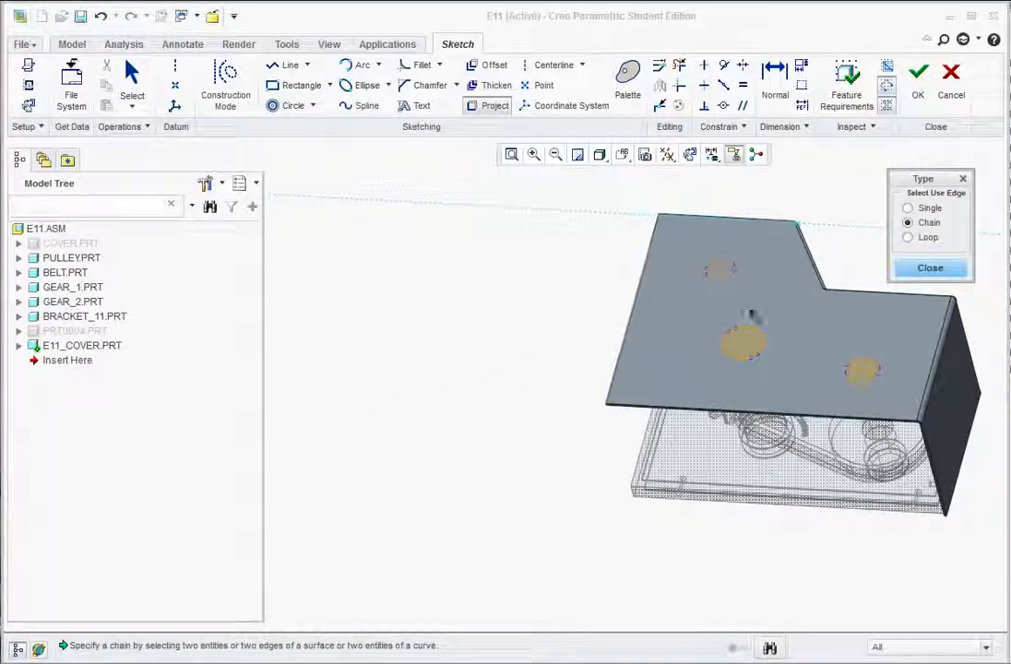
click(927, 269)
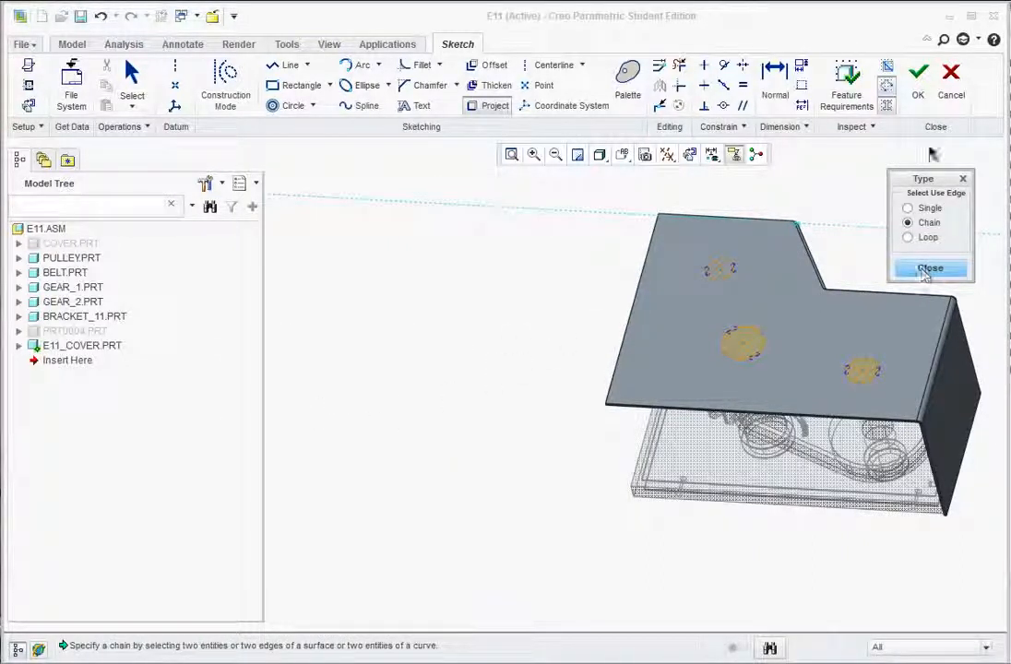
click(918, 74)
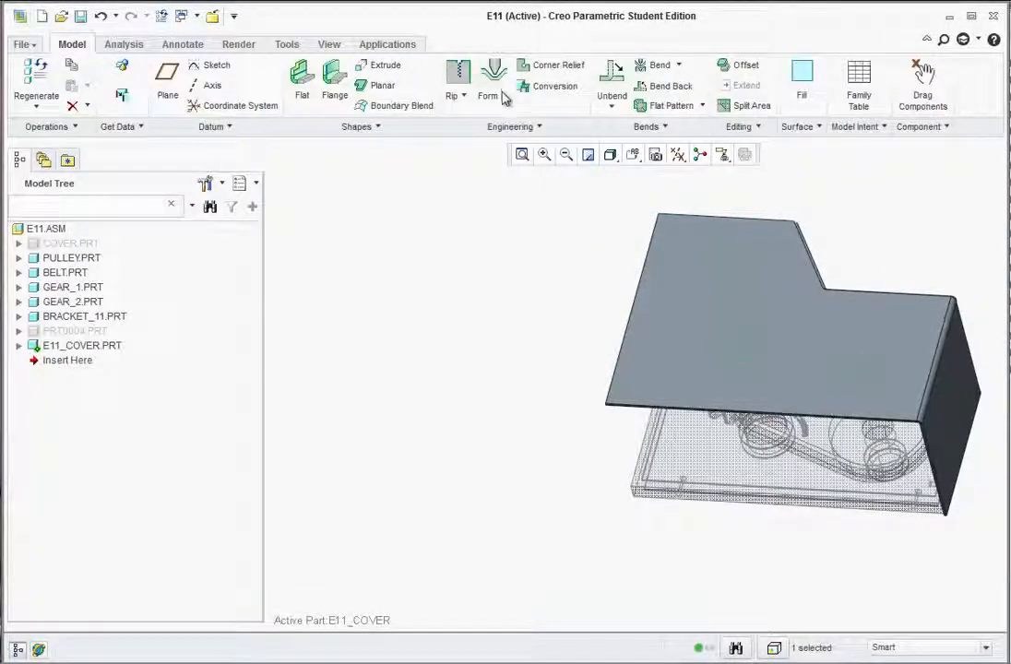
Extrude the projected circles as a Through All cut into the cover to make three holes.
click(384, 65)
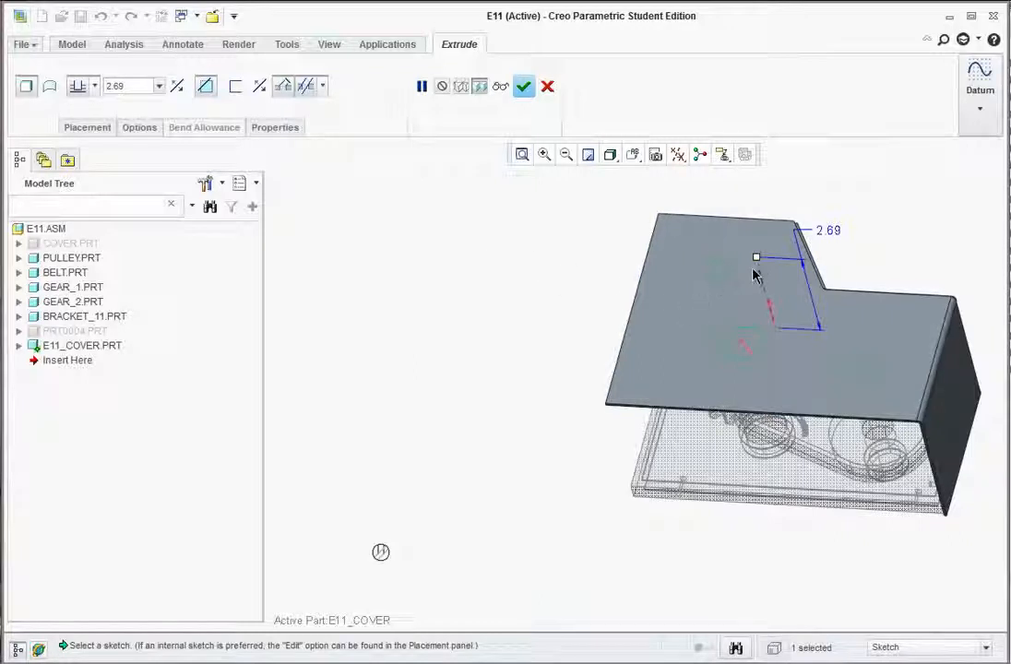
click(772, 311)
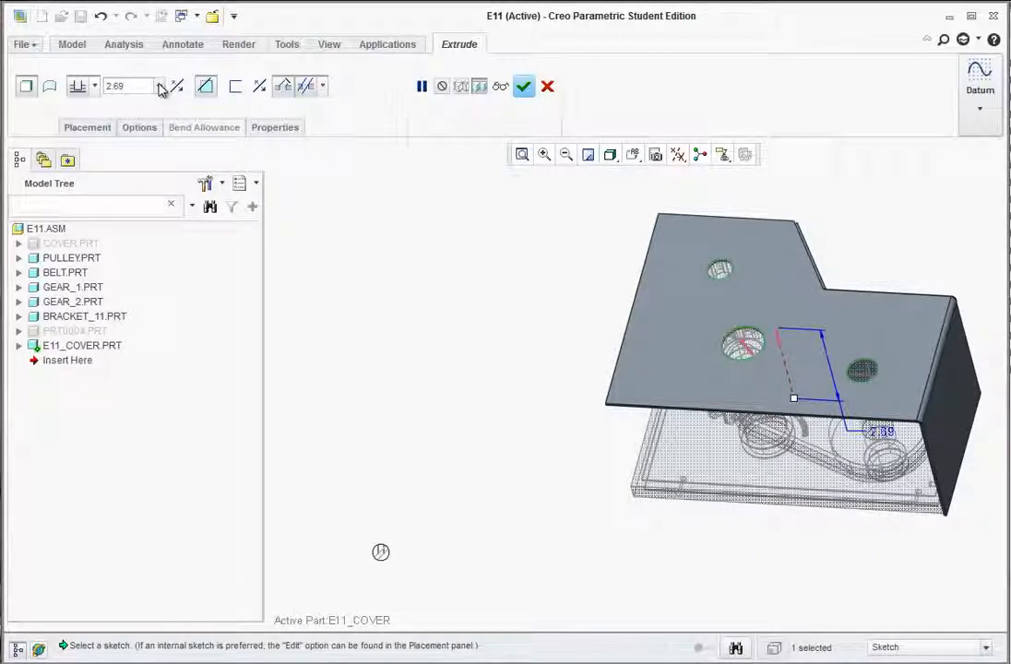
click(94, 87)
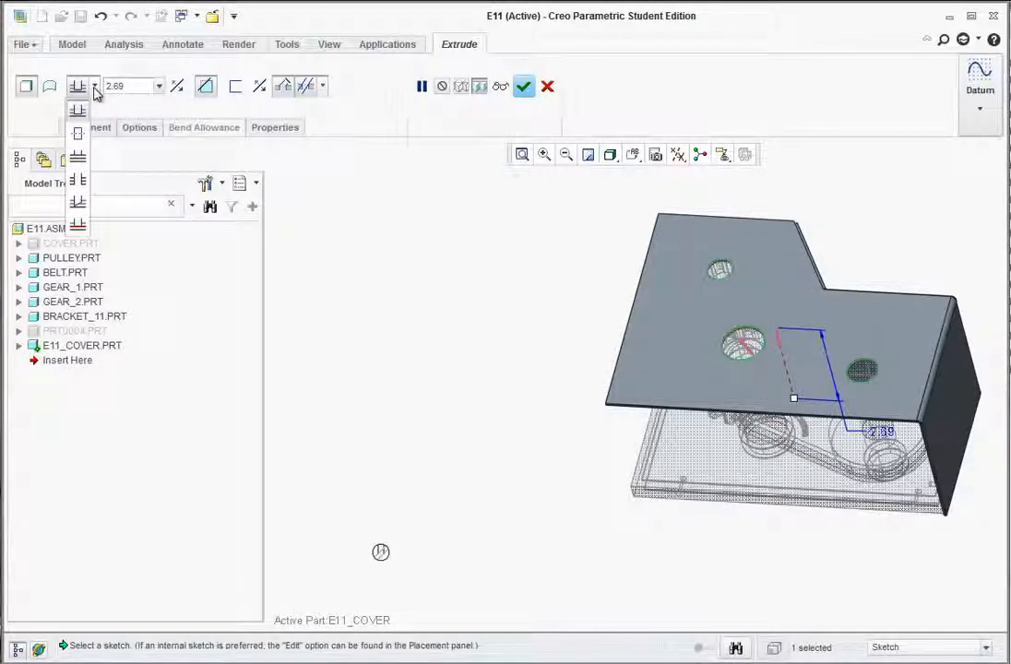
click(94, 88)
click(95, 87)
click(78, 182)
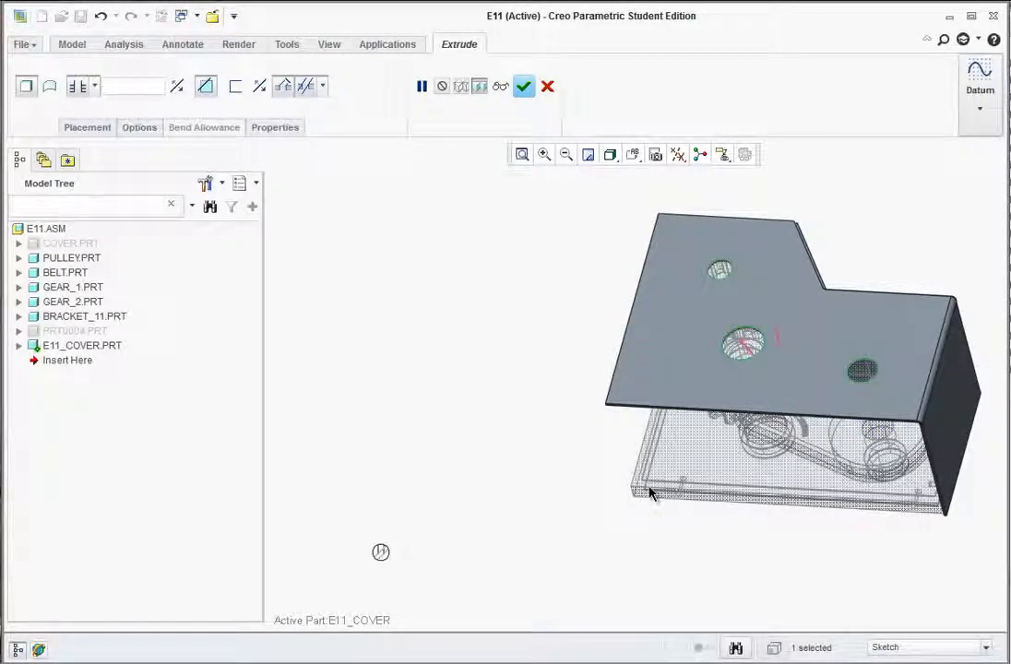
click(523, 88)
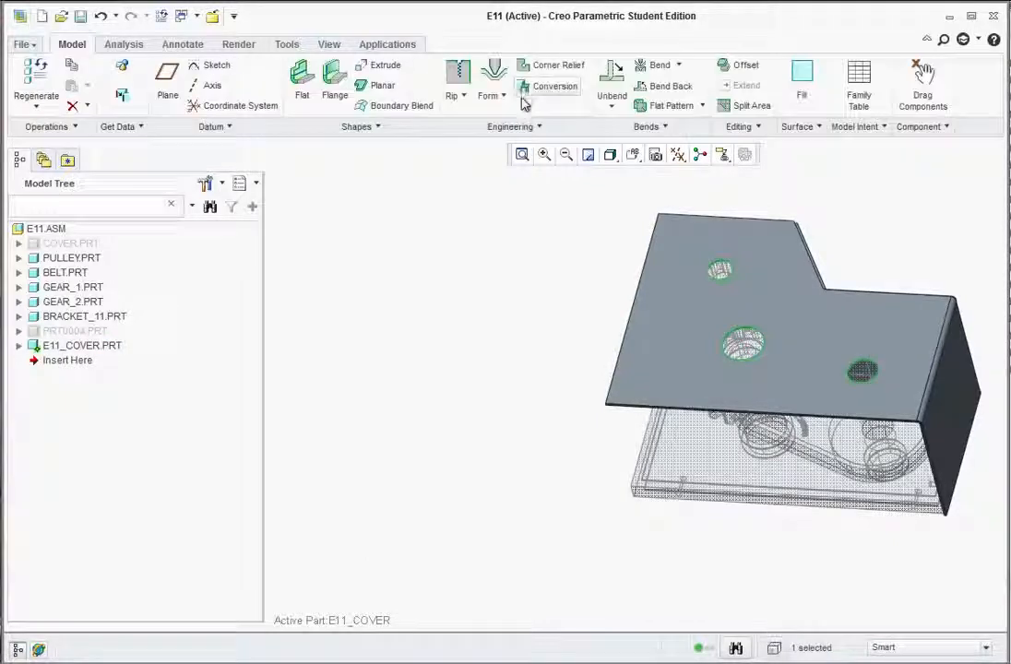
Orbit the assembly to view the cover and gears from underneath.
mouse_move(605, 318)
middle_down()
mouse_move(646, 286)
mouse_move(729, 254)
mouse_move(736, 229)
mouse_move(673, 243)
mouse_move(684, 350)
middle_up()
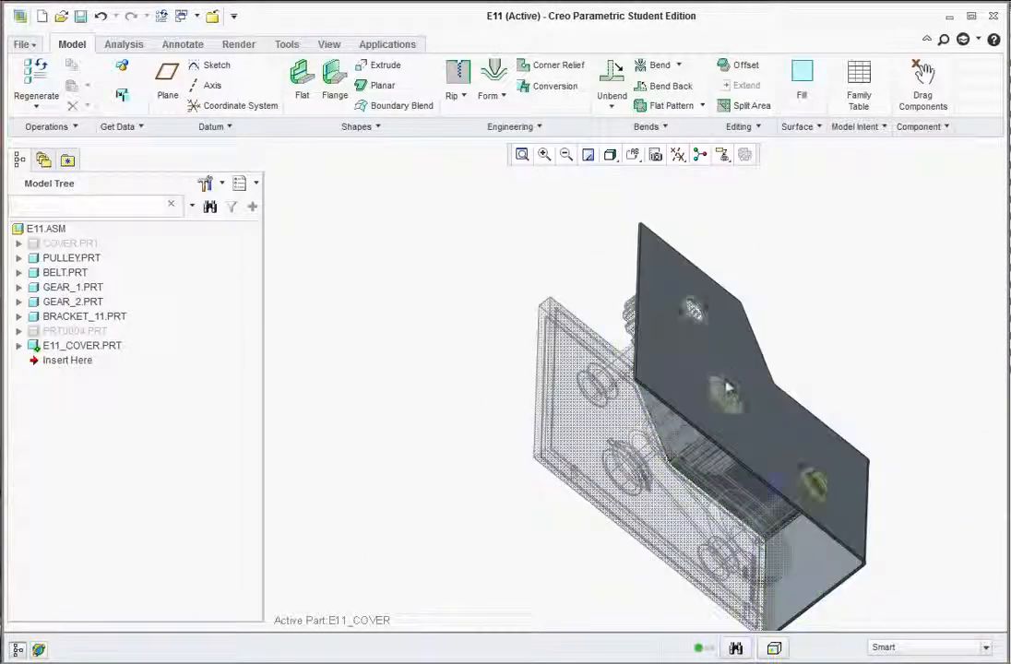
middle_drag(682, 433, 679, 480)
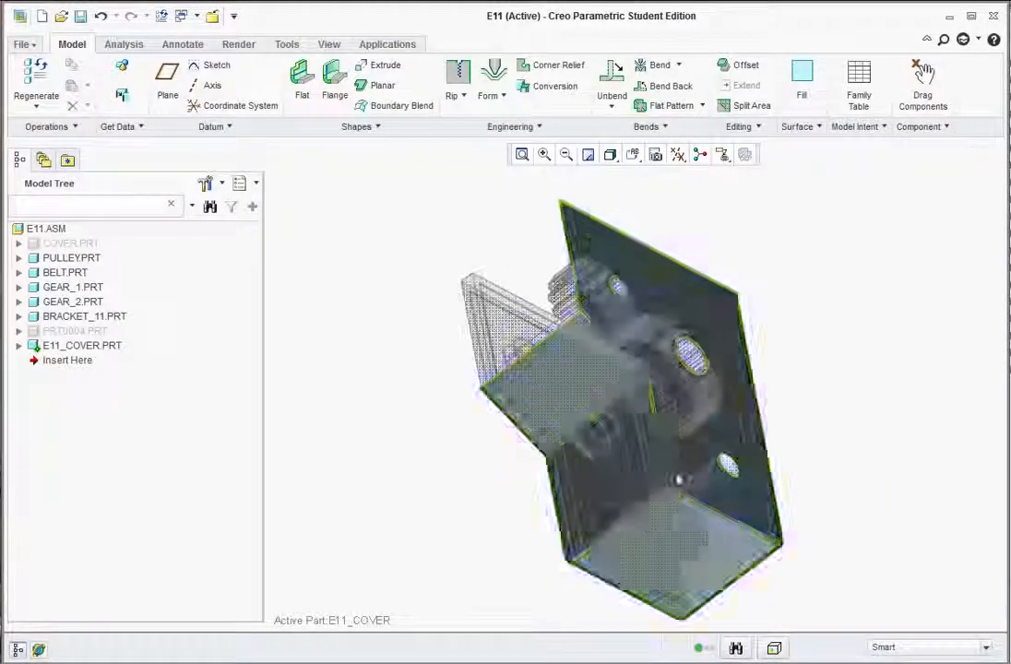
Create a flat pattern with the bottom face fixed, unfolding the cover and its three holes.
click(654, 107)
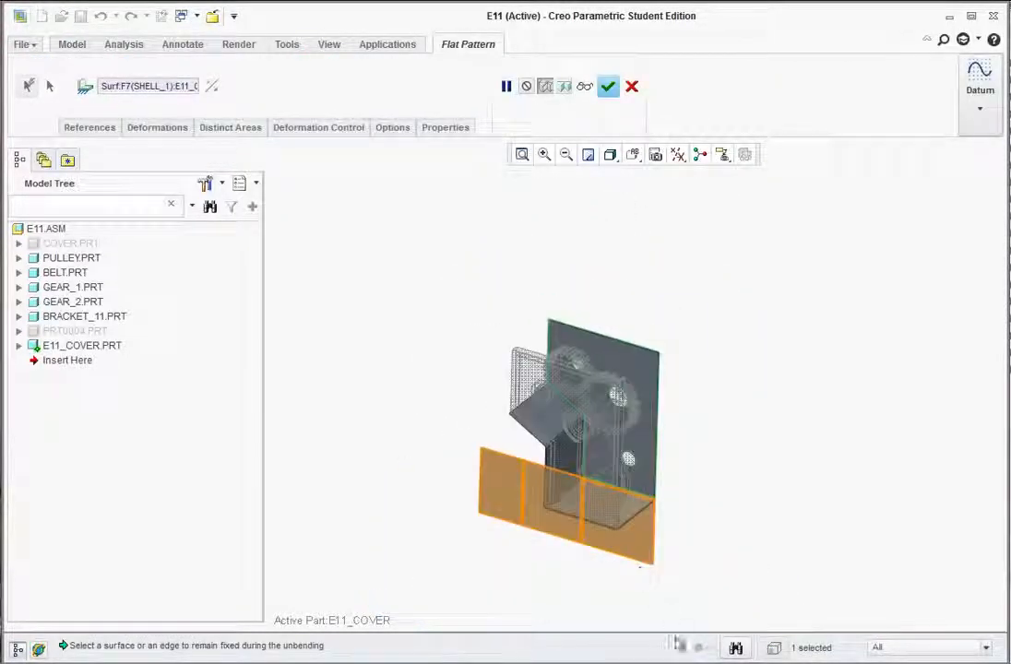
scroll(659, 598, down, 3)
scroll(577, 417, up, 2)
scroll(456, 211, down, 1)
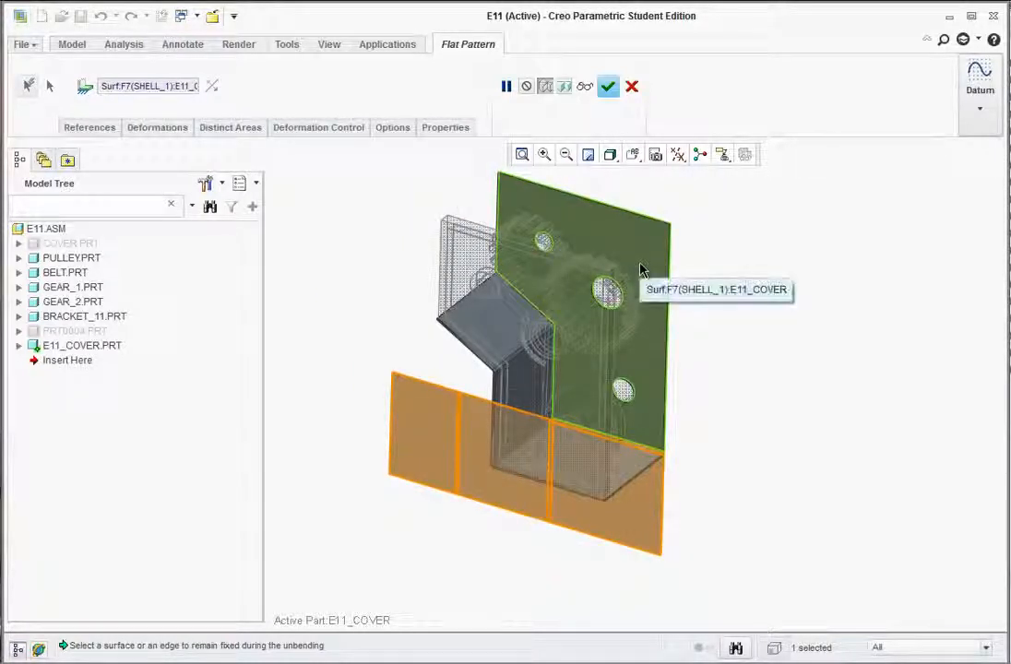
click(581, 464)
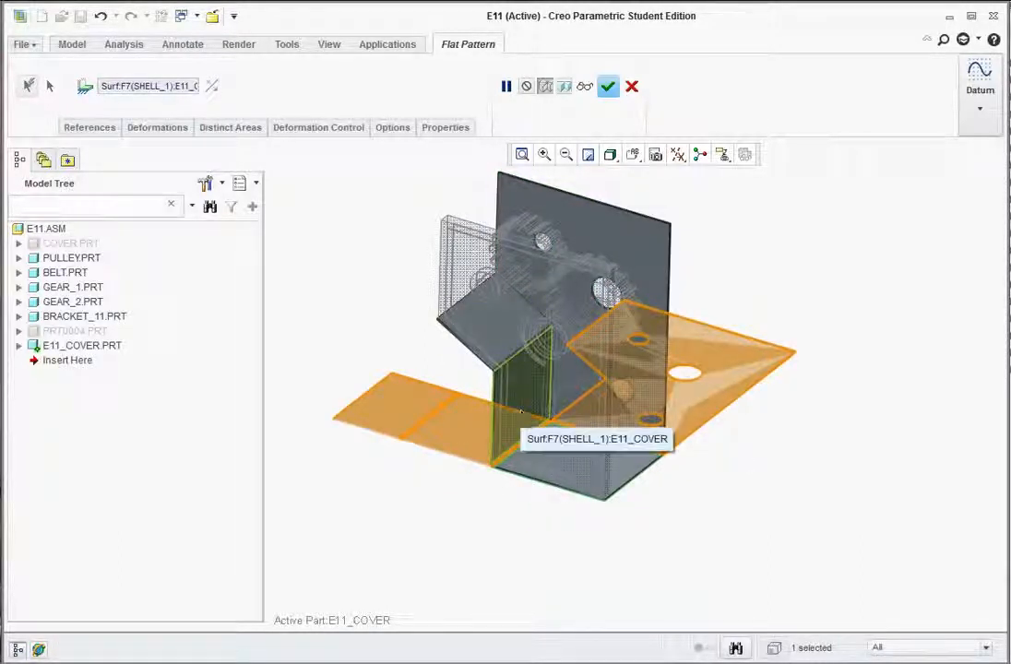
click(484, 334)
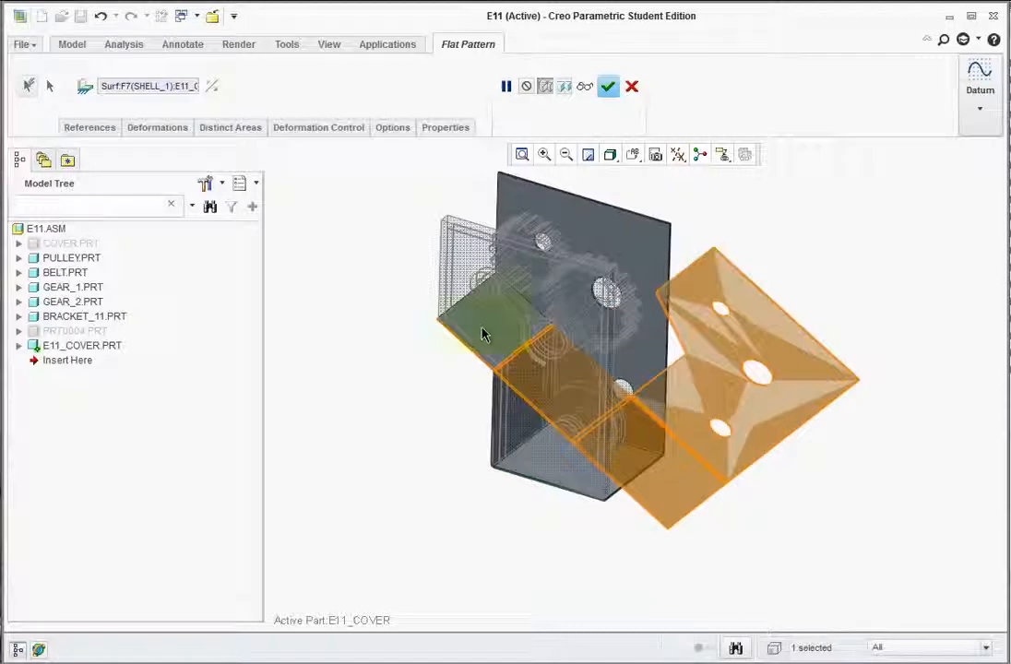
click(506, 422)
click(595, 482)
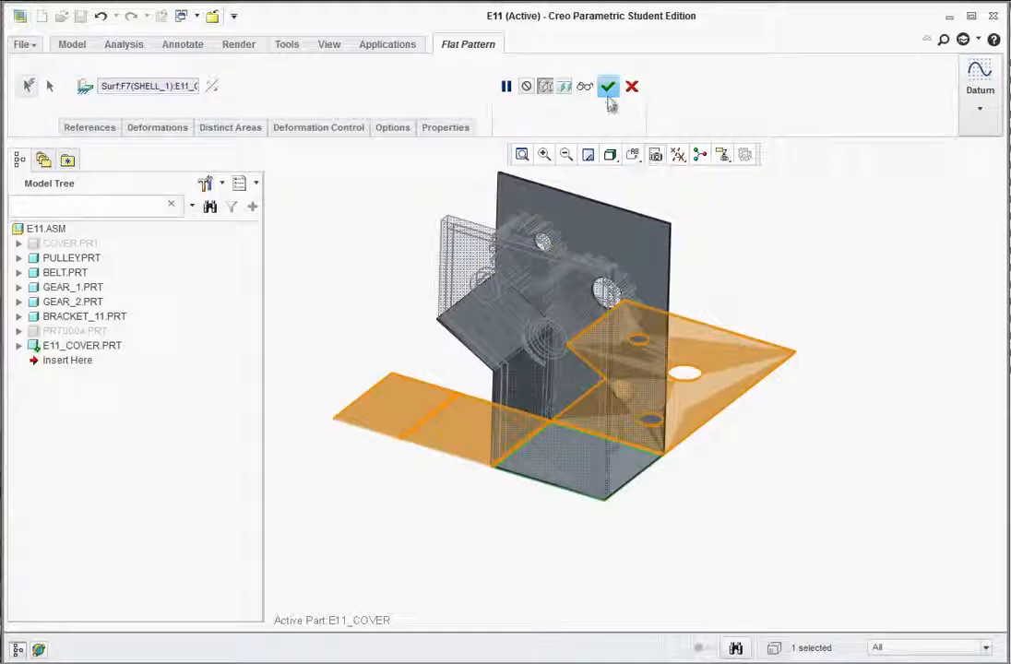
click(608, 86)
scroll(634, 306, up, 3)
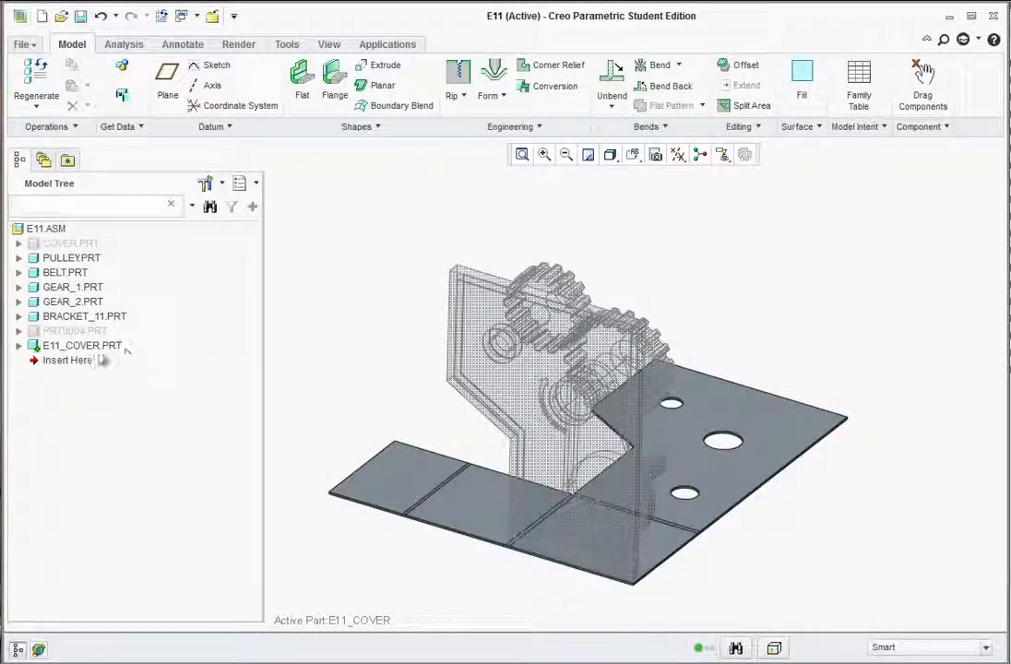
Expand E11_COVER.PRT in the Model Tree and accept the Tree Filters settings.
click(19, 346)
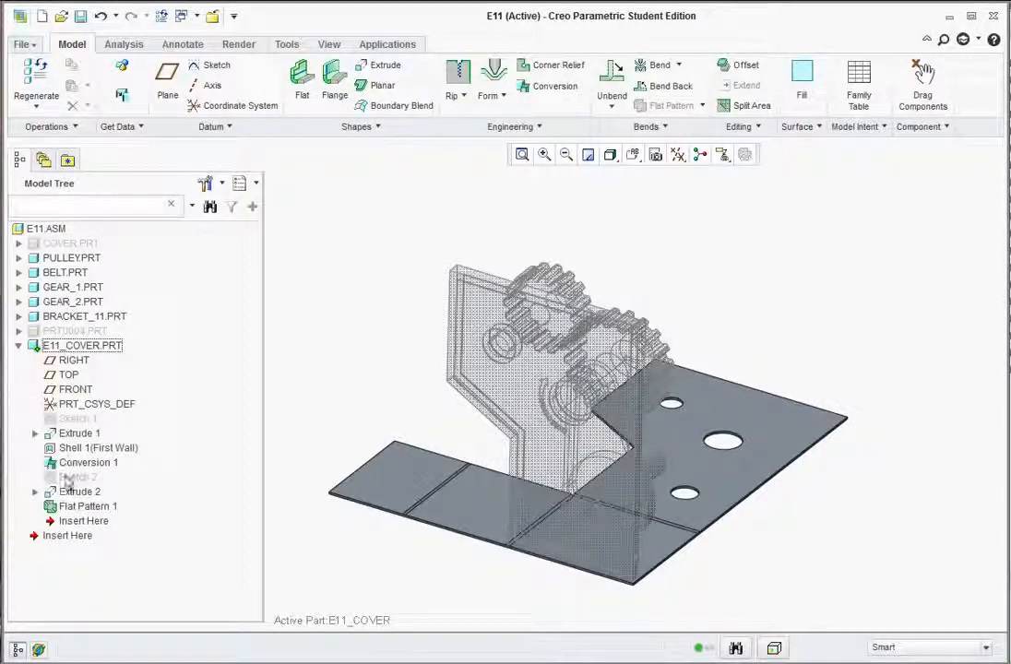
click(207, 184)
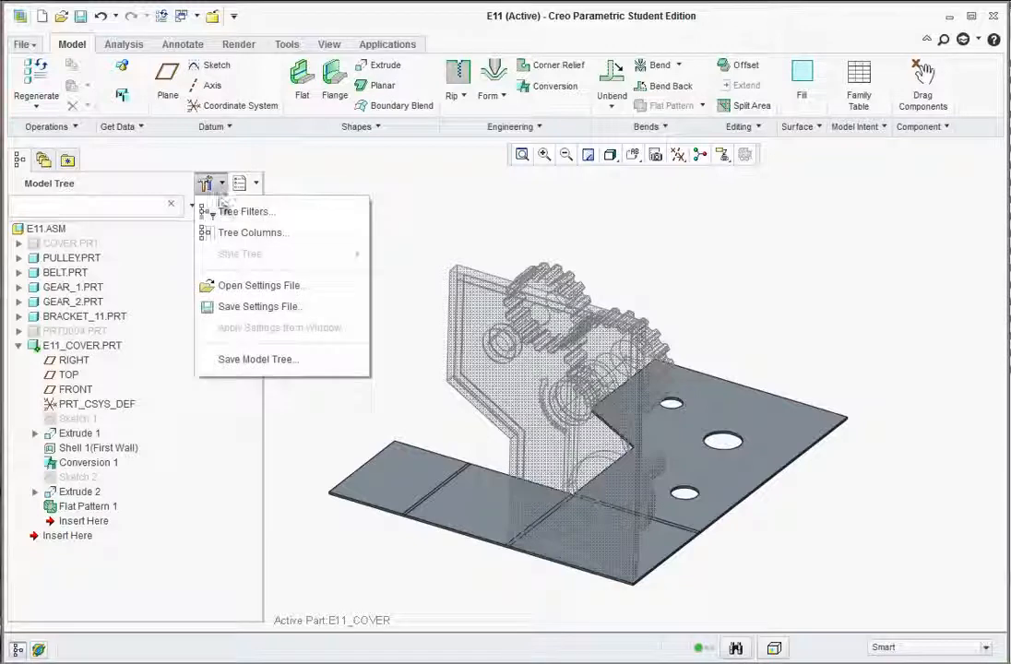
click(212, 214)
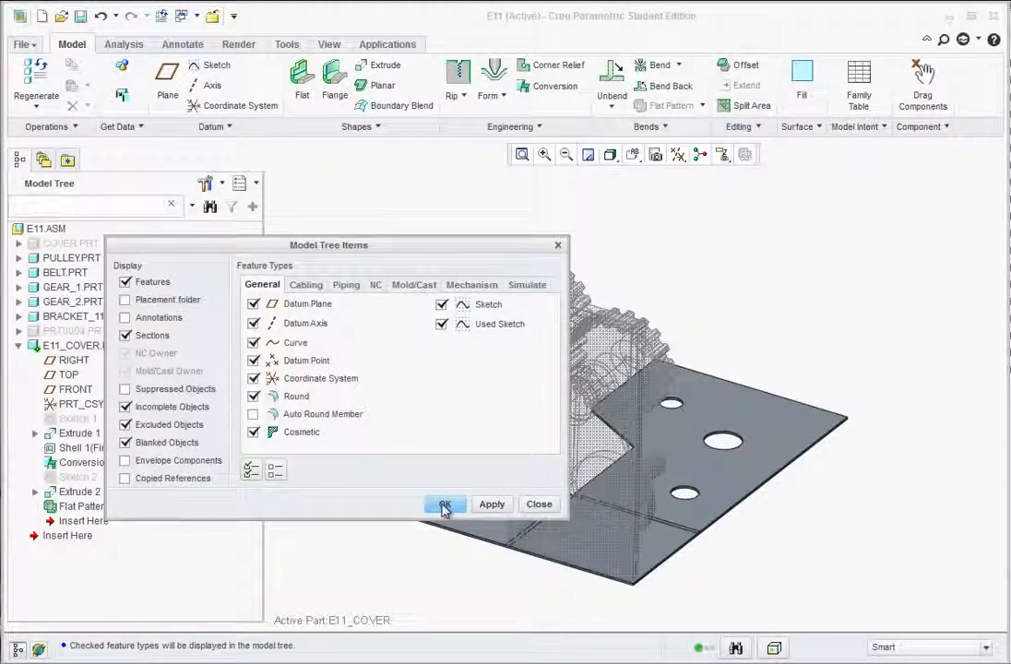
click(445, 507)
Suppress Flat Pattern 1 and orbit to view the refolded cover.
right_click(81, 510)
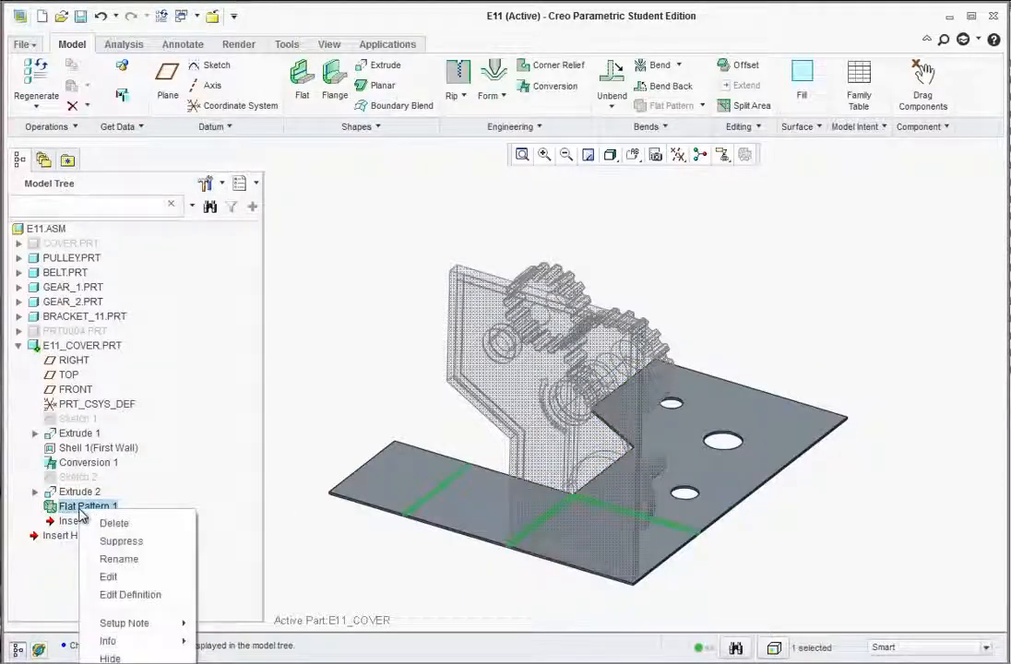
click(118, 540)
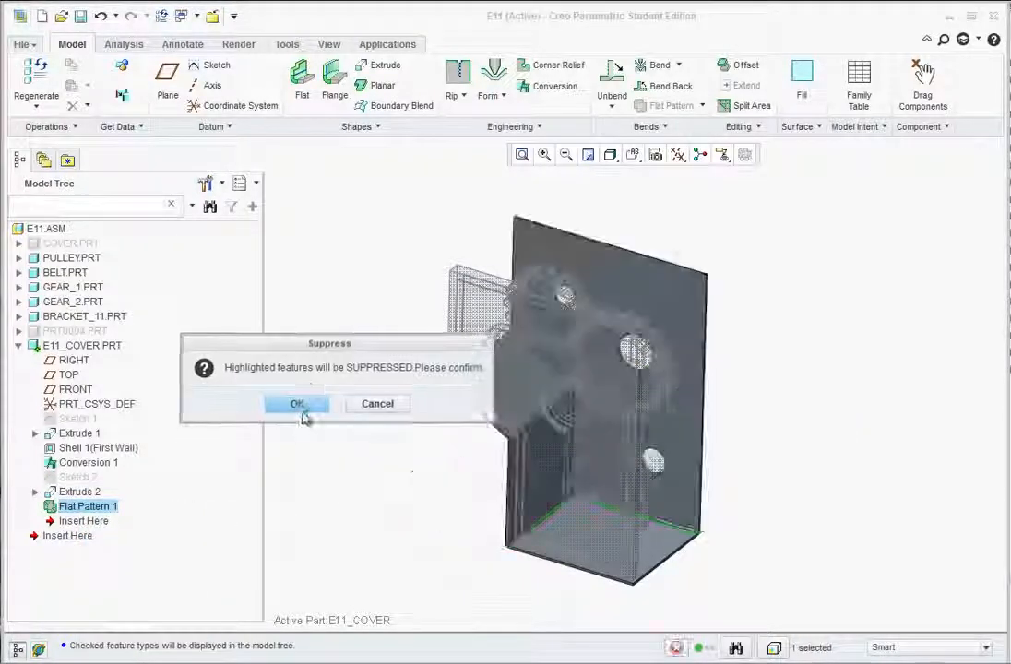
click(297, 406)
middle_drag(618, 520, 700, 553)
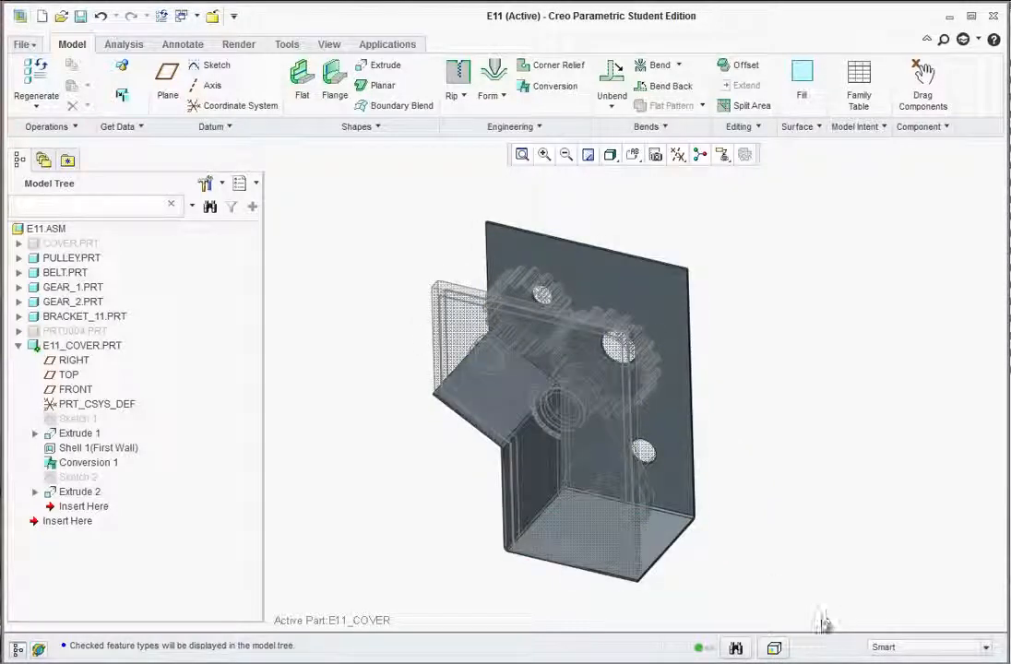